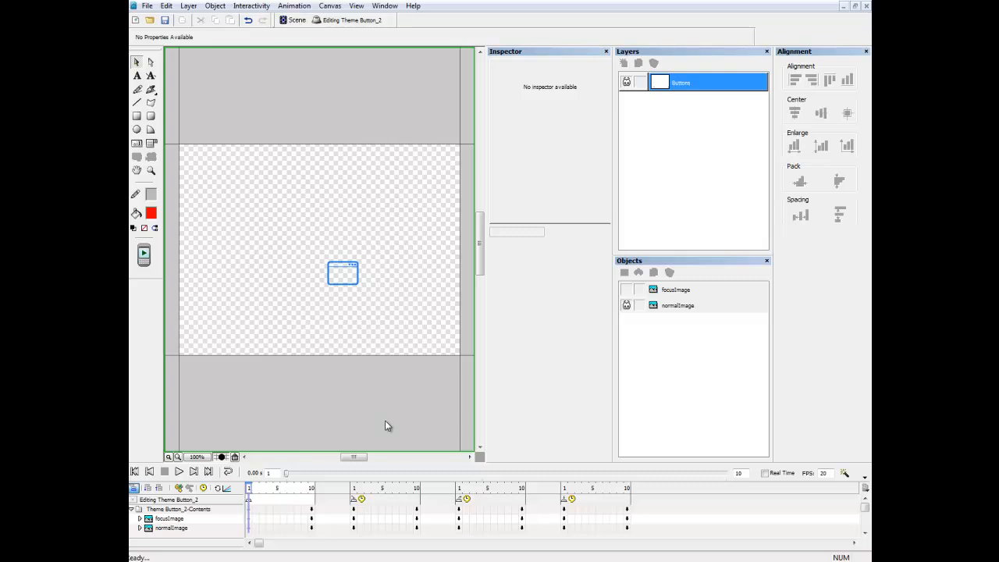
# Select normalImage and shorten the first state to 2 frames.
pyautogui.click(696, 310)
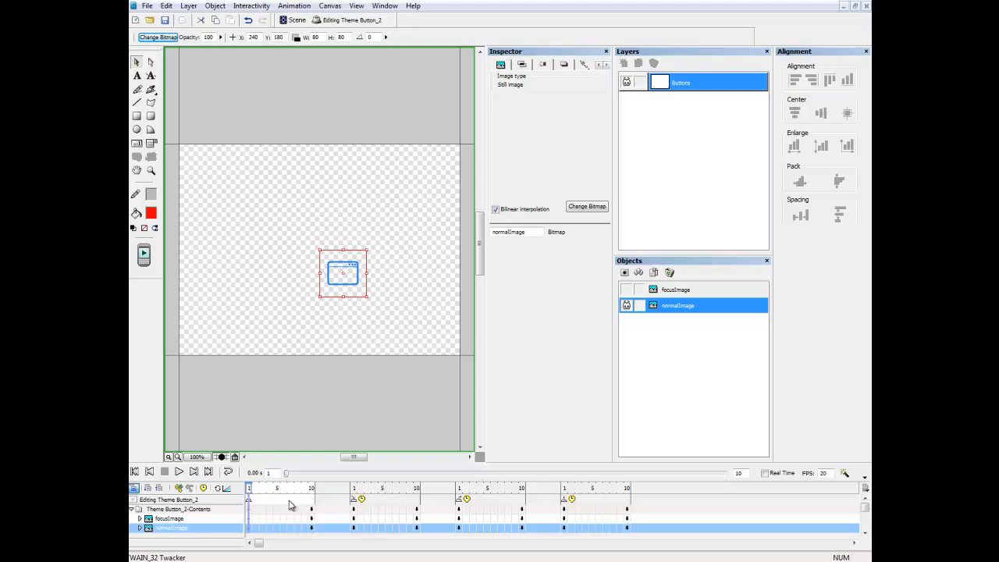
pyautogui.click(311, 492)
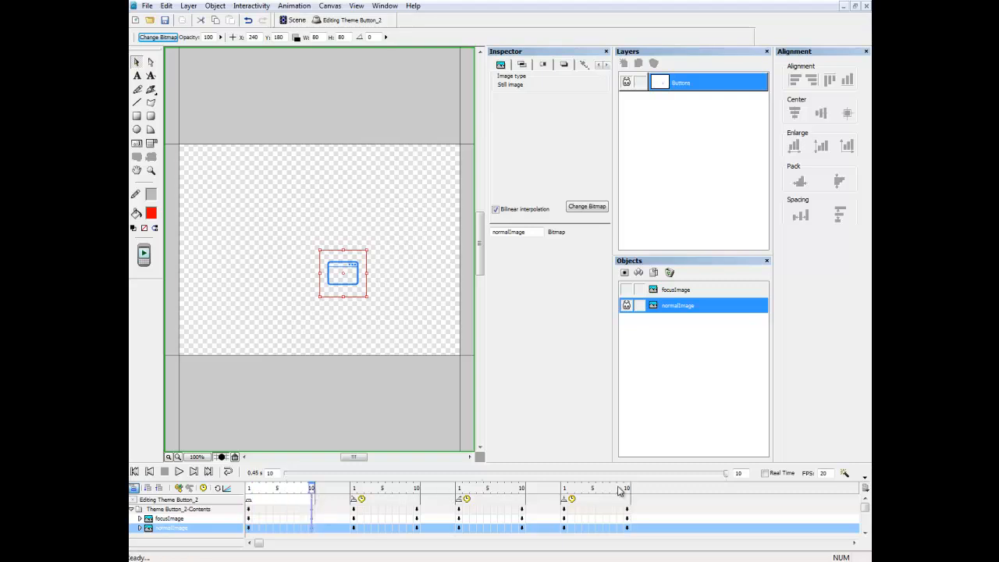
pyautogui.doubleClick(738, 473)
pyautogui.write('2')
pyautogui.press('Return')
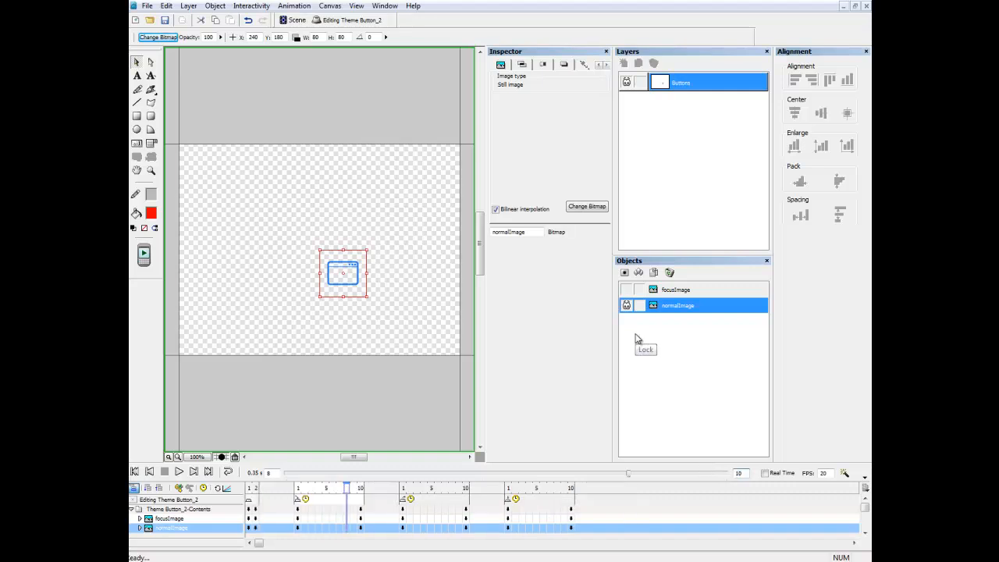
# Place normalImage at X 133, Y 280 on both frame 1 and frame 2.
pyautogui.click(248, 491)
pyautogui.click(248, 491)
pyautogui.click(253, 36)
pyautogui.write('133')
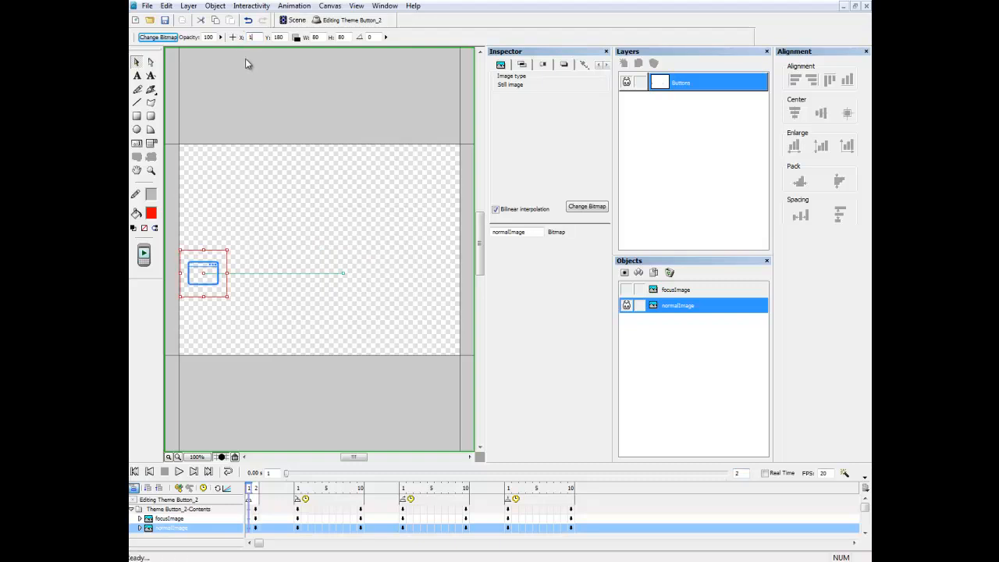
pyautogui.click(285, 36)
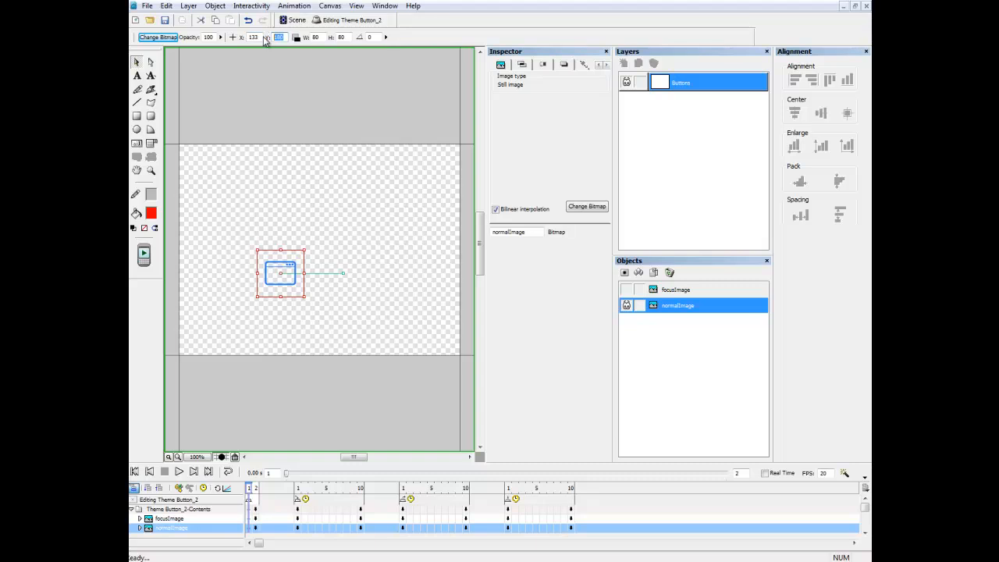
pyautogui.write('28')
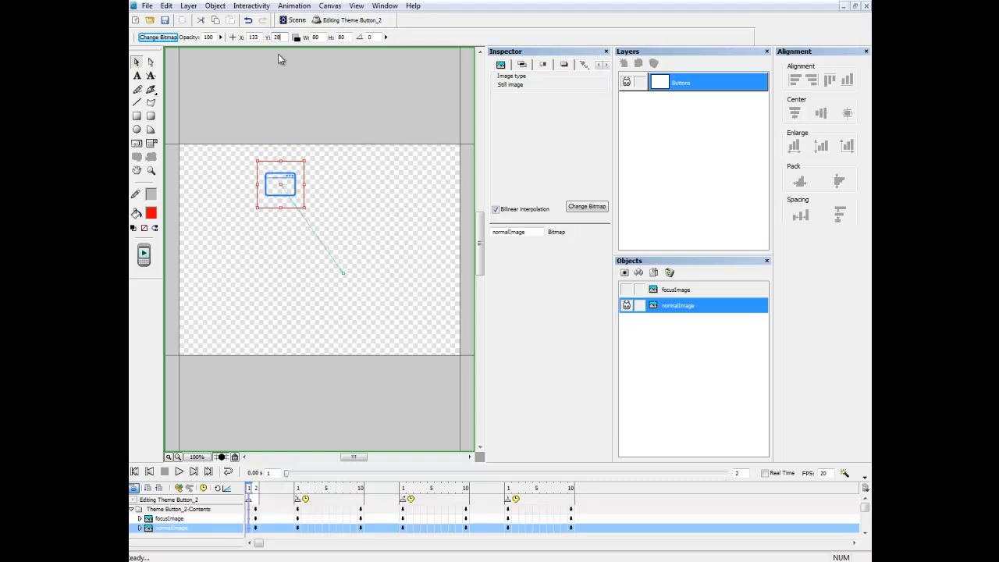
pyautogui.write('0')
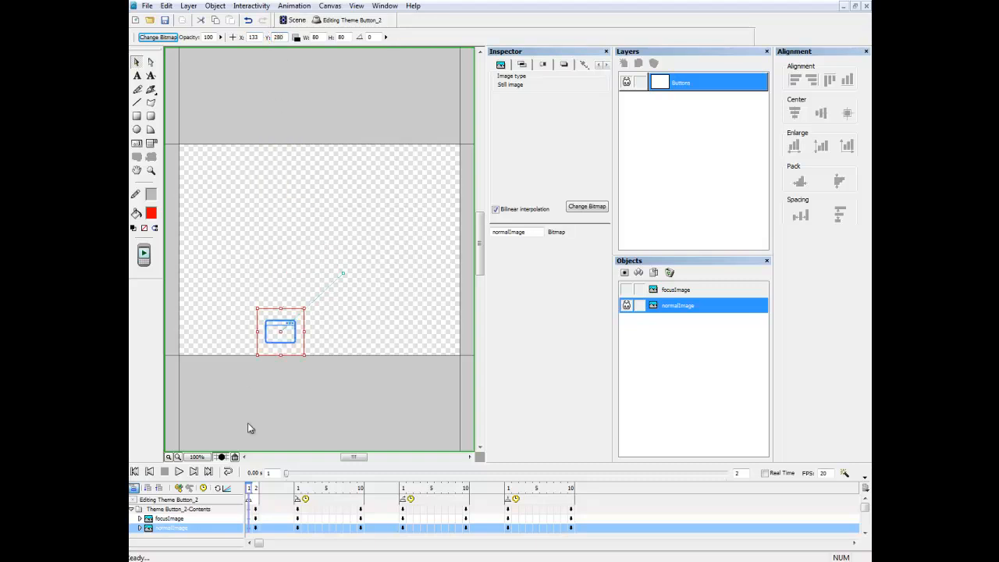
pyautogui.click(255, 489)
pyautogui.doubleClick(253, 36)
pyautogui.write('133')
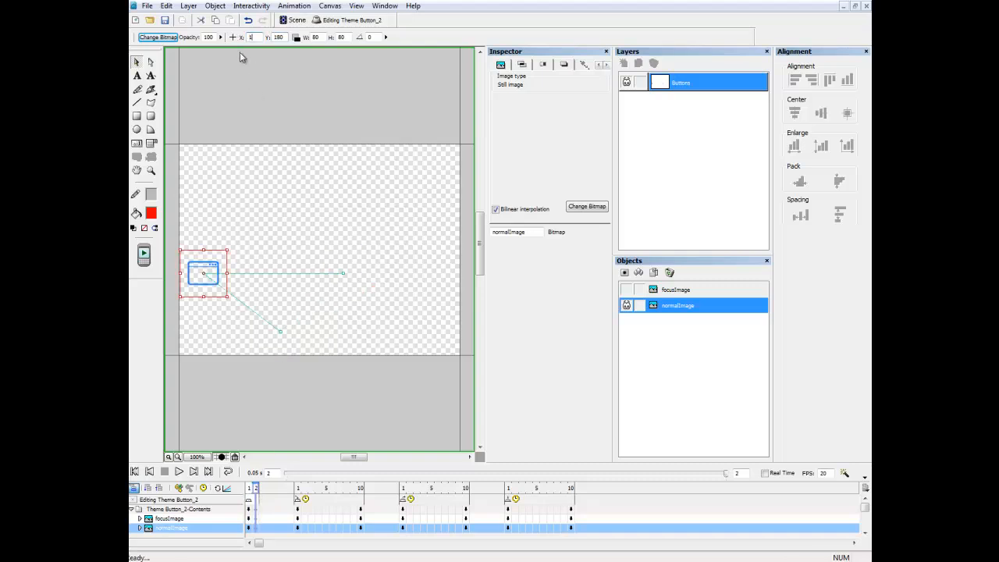
pyautogui.write('28')
pyautogui.press('Return')
pyautogui.write('0')
pyautogui.press('Return')
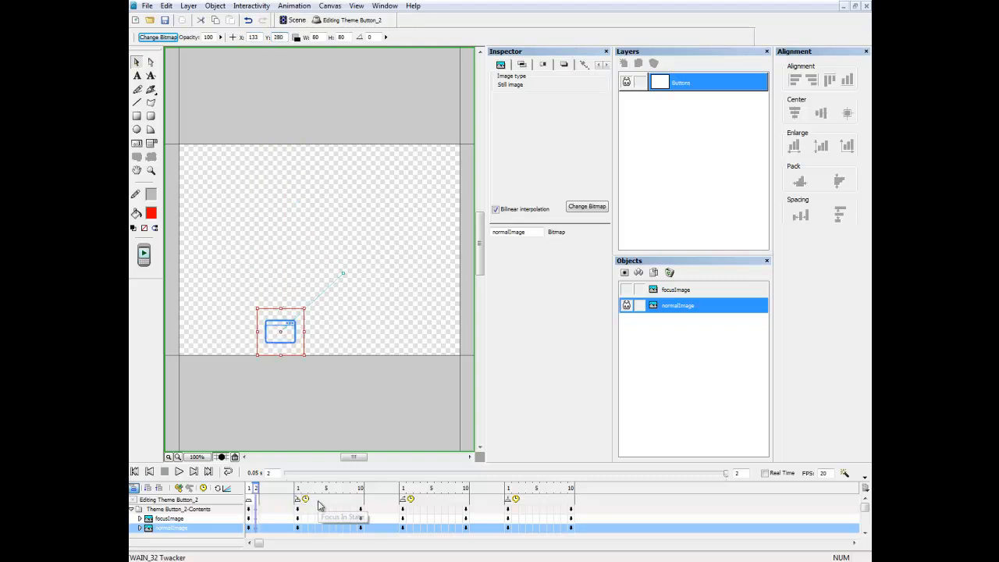
pyautogui.click(298, 490)
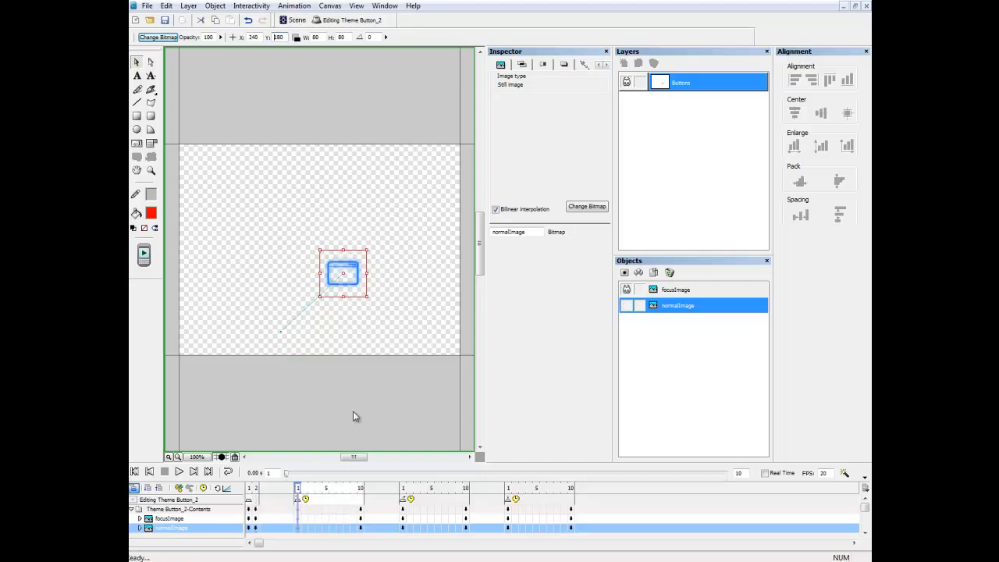
# Select focusImage and set it to X 133, Y 280 on Focus In frame 1.
pyautogui.click(677, 291)
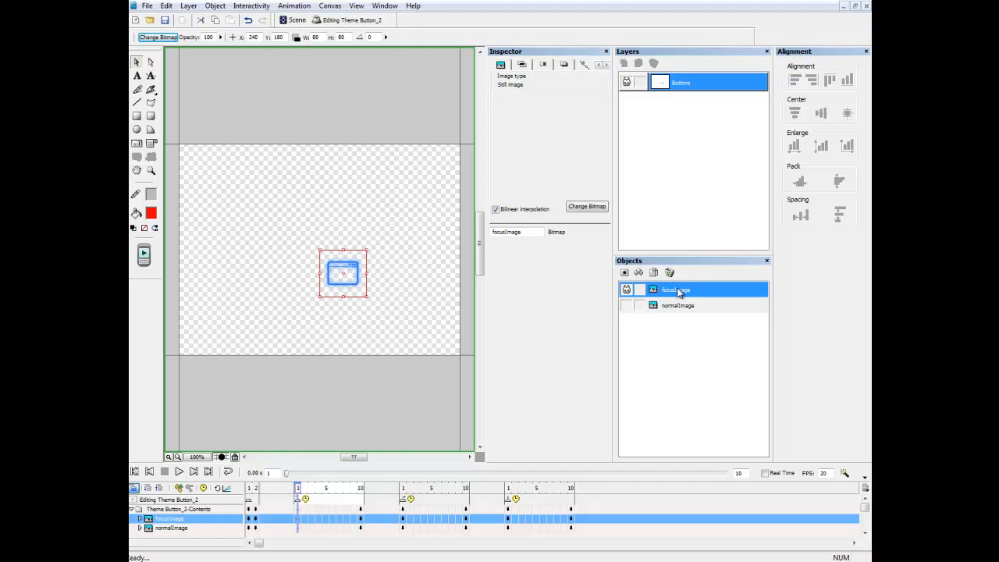
pyautogui.doubleClick(254, 37)
pyautogui.write('133')
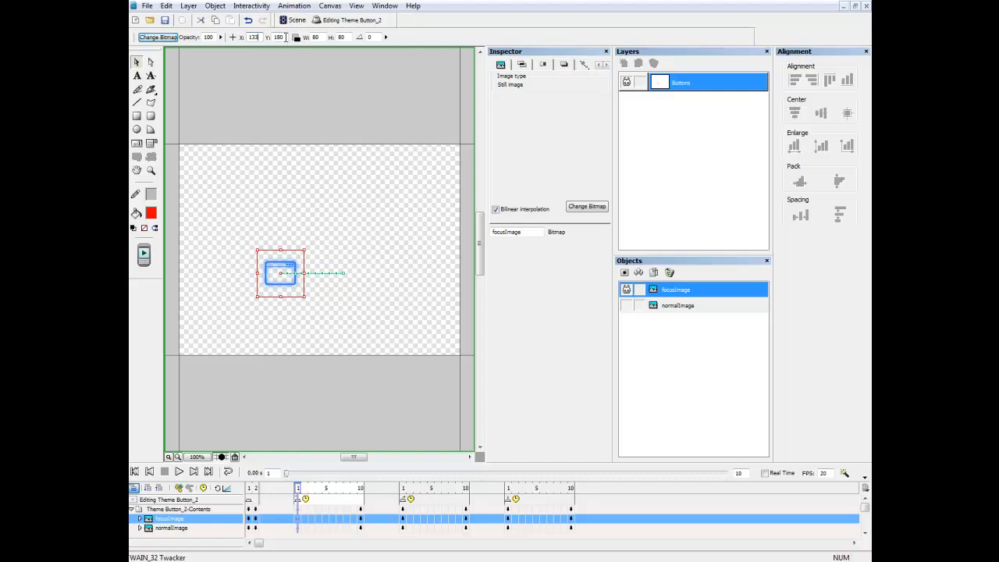
pyautogui.doubleClick(278, 37)
pyautogui.write('280')
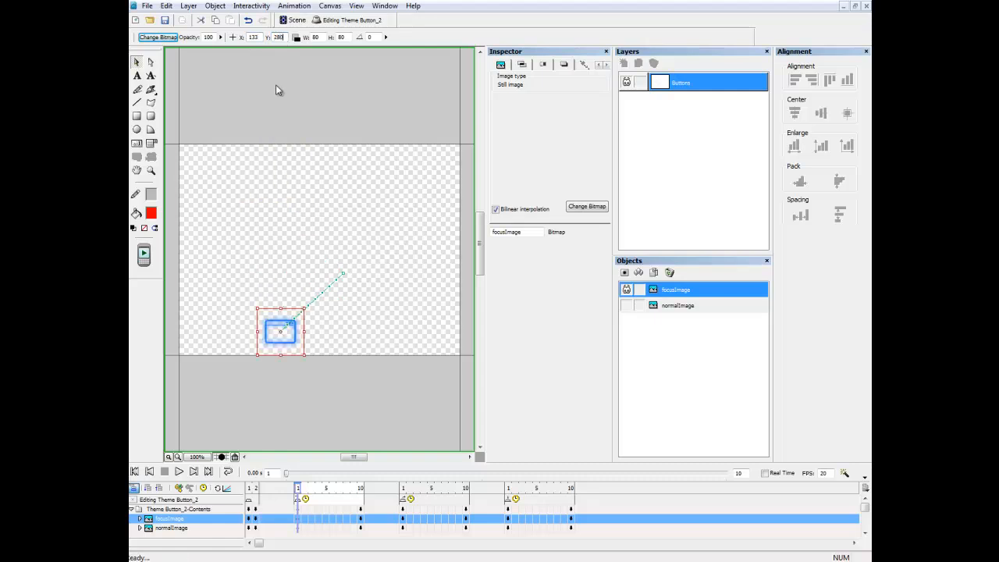
# Key focusImage at X 200, Y 100 on frame 10 and preview the motion.
pyautogui.click(361, 489)
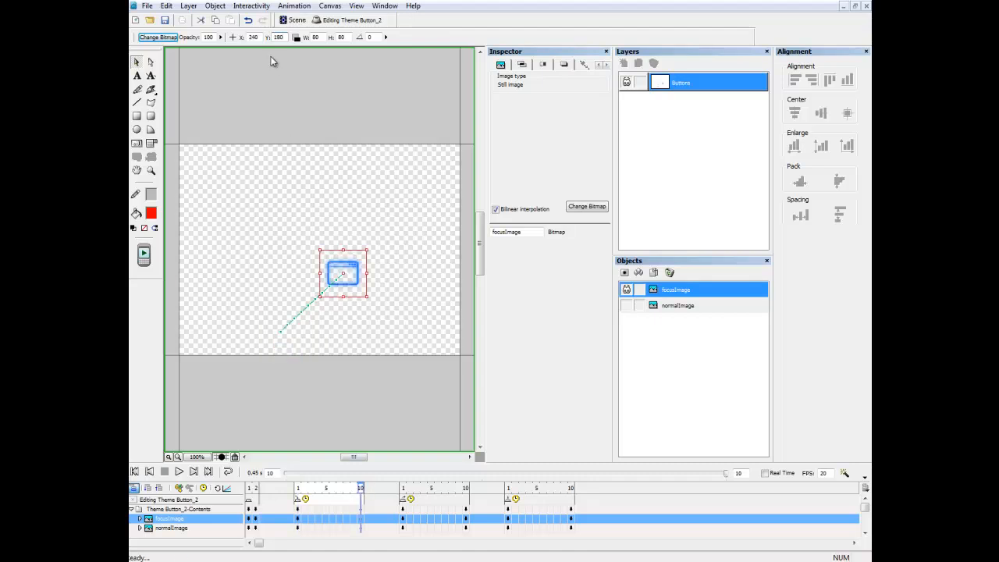
pyautogui.doubleClick(253, 37)
pyautogui.write('200')
pyautogui.moveTo(284, 38); pyautogui.dragTo(268, 37)
pyautogui.write('100')
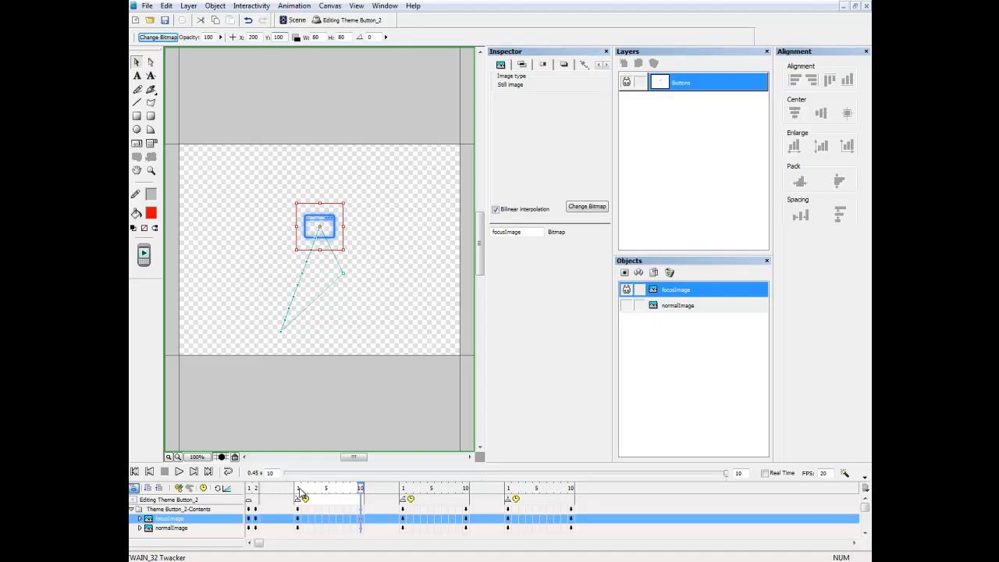
pyautogui.moveTo(299, 489)
pyautogui.mouseDown()
pyautogui.moveTo(366, 491)
pyautogui.moveTo(298, 490)
pyautogui.mouseUp()
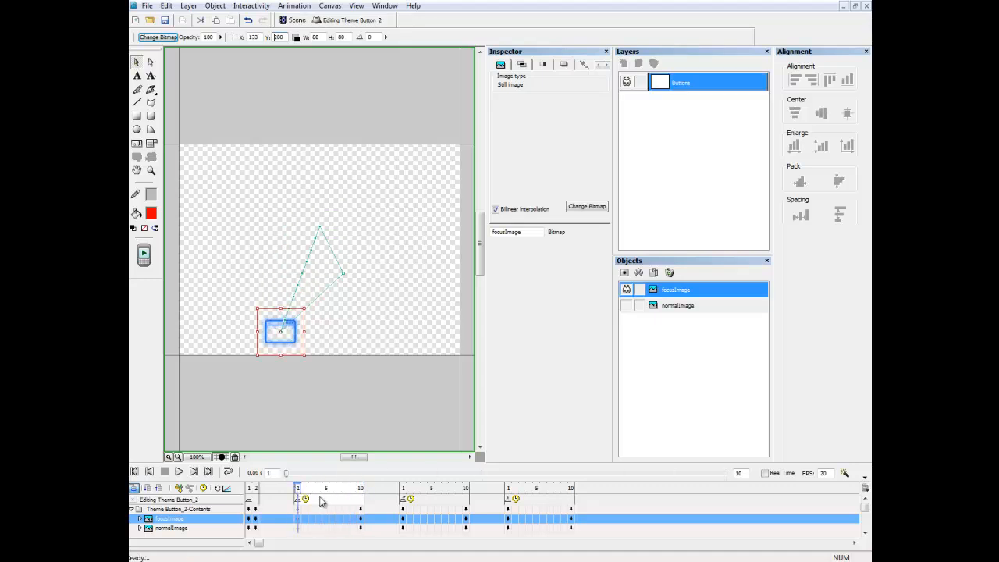
pyautogui.click(402, 492)
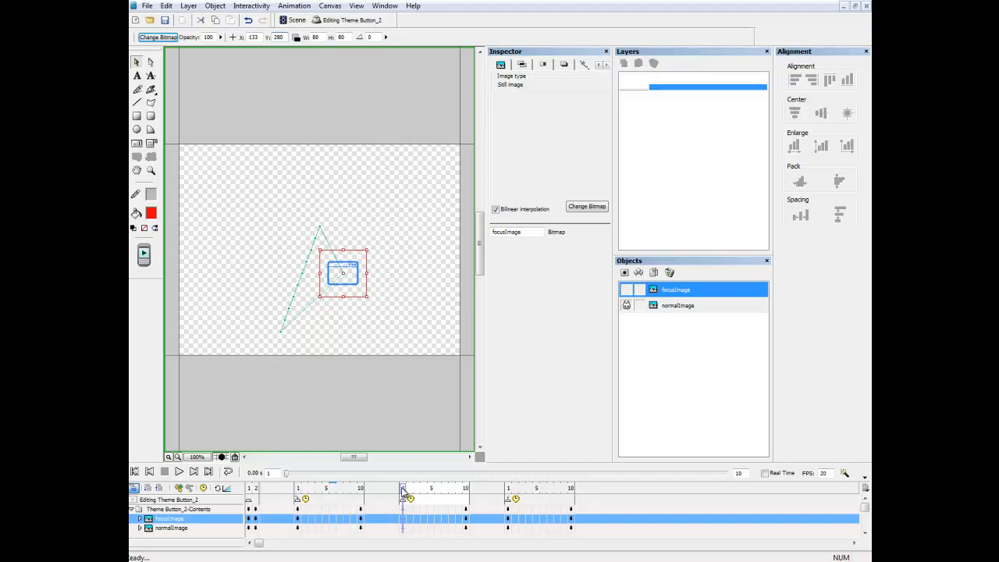
# Select normalImage and set it to X 200, Y 100 on the third state's frame 1.
pyautogui.click(679, 308)
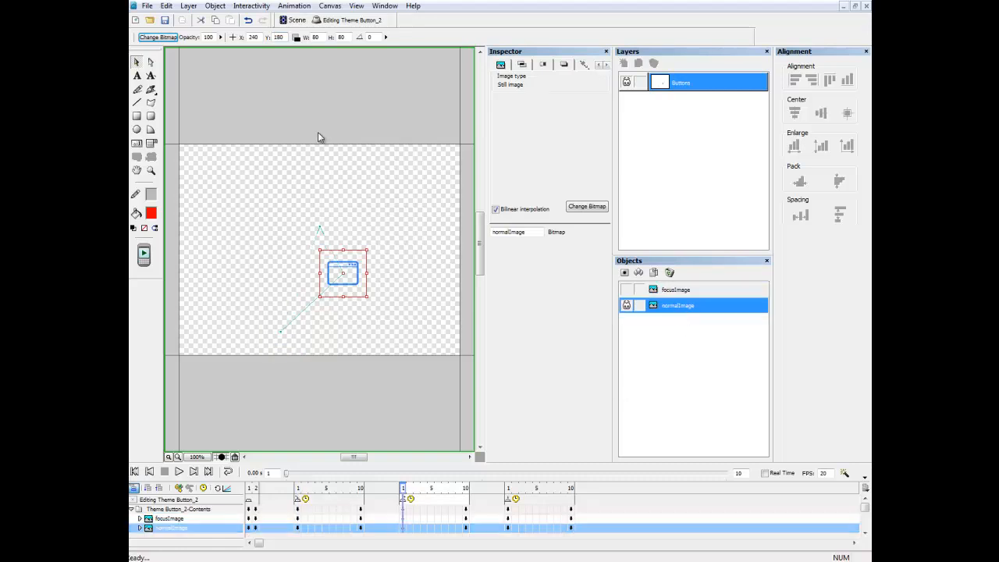
pyautogui.doubleClick(253, 37)
pyautogui.write('200')
pyautogui.doubleClick(284, 37)
pyautogui.write('1')
pyautogui.press('Return')
pyautogui.write('00')
pyautogui.press('Return')
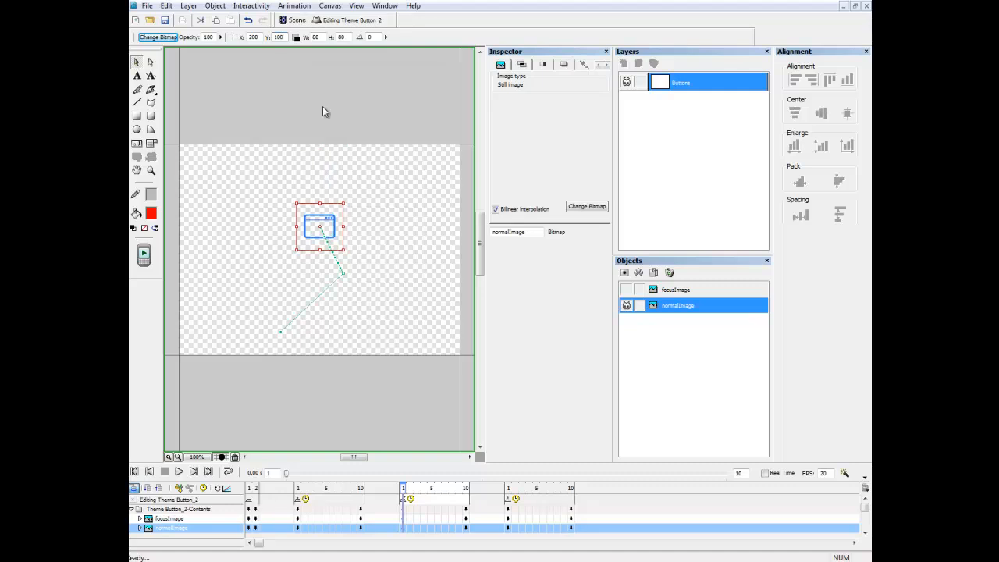
# Key normalImage at X 133, Y 280 on frame 10 and preview the motion.
pyautogui.click(466, 489)
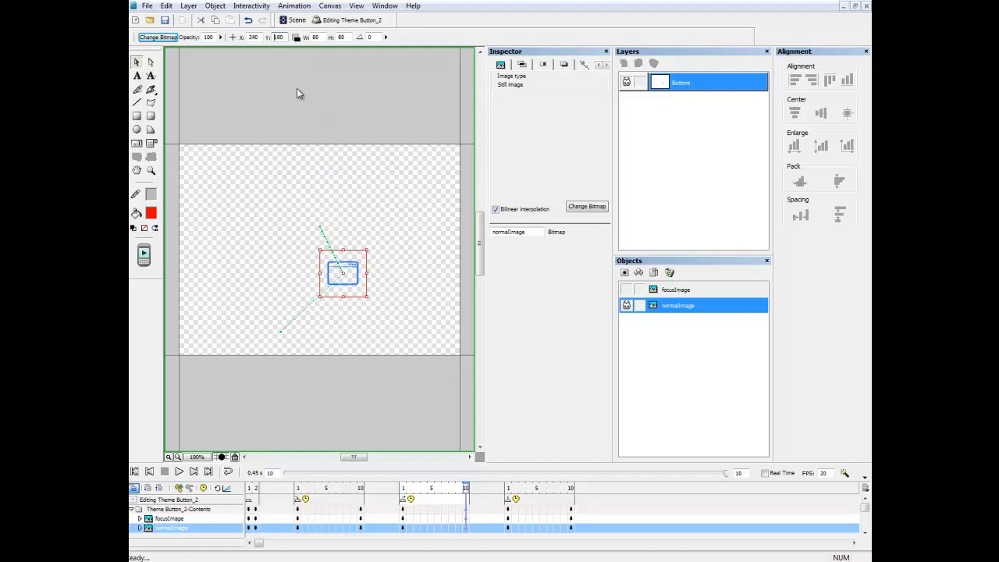
pyautogui.doubleClick(251, 38)
pyautogui.write('133')
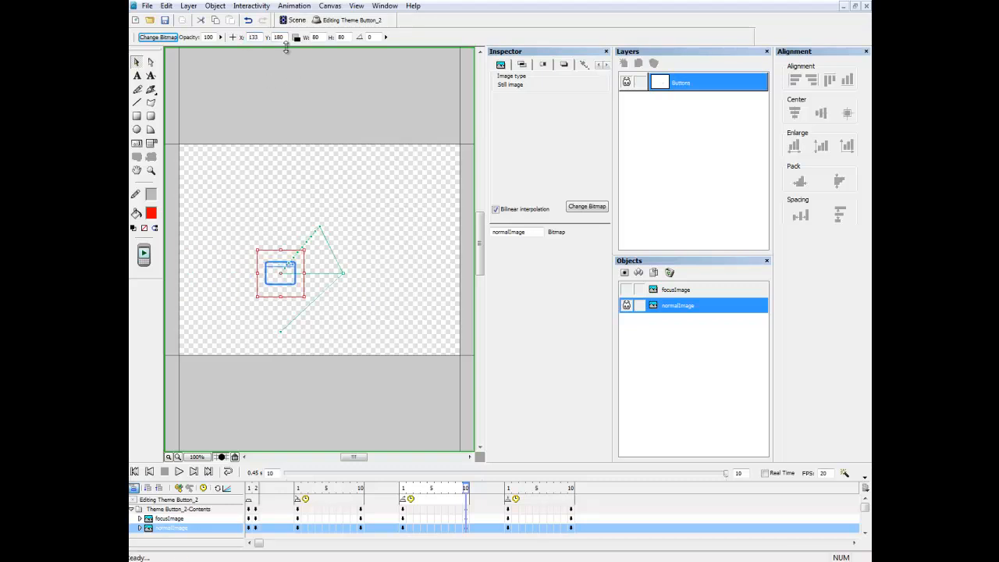
pyautogui.doubleClick(287, 38)
pyautogui.write('280')
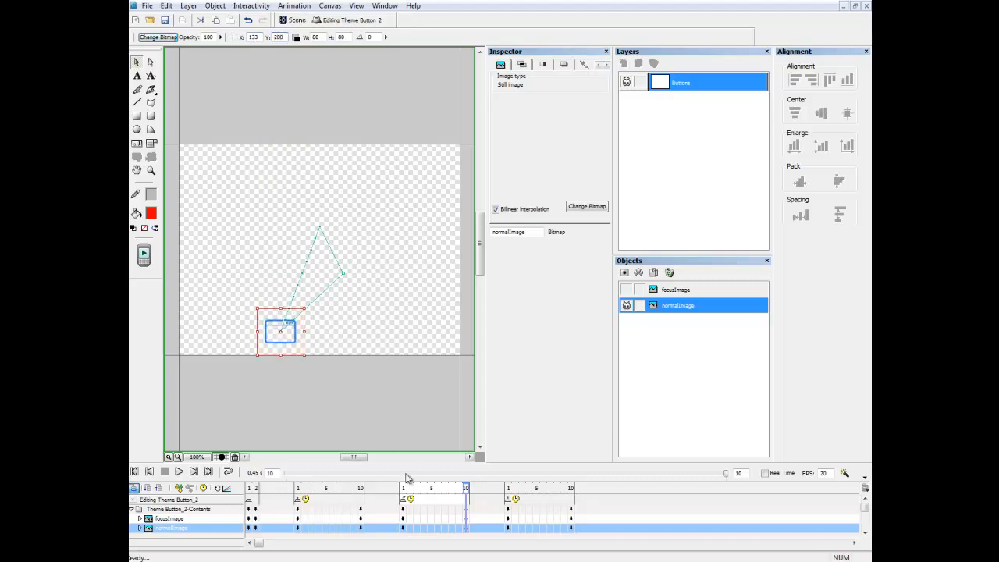
pyautogui.moveTo(406, 496); pyautogui.dragTo(469, 491)
# Shorten the last state to 2 frames.
pyautogui.click(572, 489)
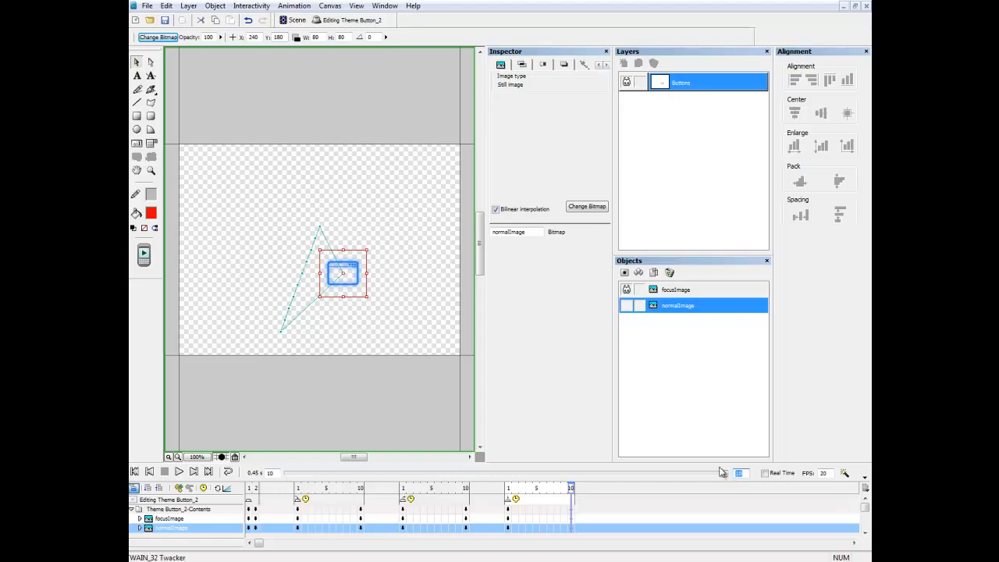
pyautogui.write('2')
pyautogui.press('Return')
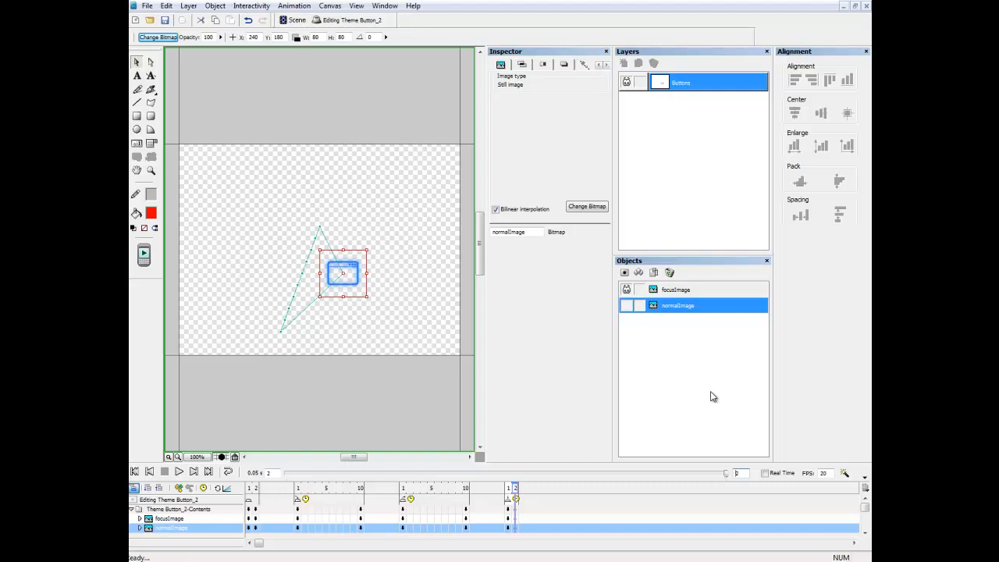
# Put focusImage at X 200, Y 100 on the last state's frame 1, then return to the Scene.
pyautogui.click(684, 293)
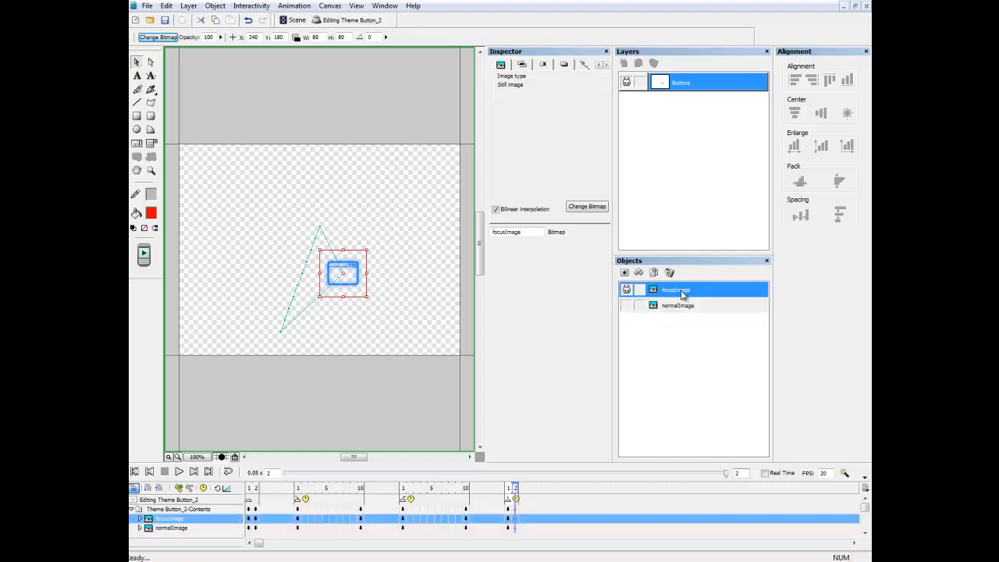
pyautogui.click(509, 489)
pyautogui.doubleClick(253, 36)
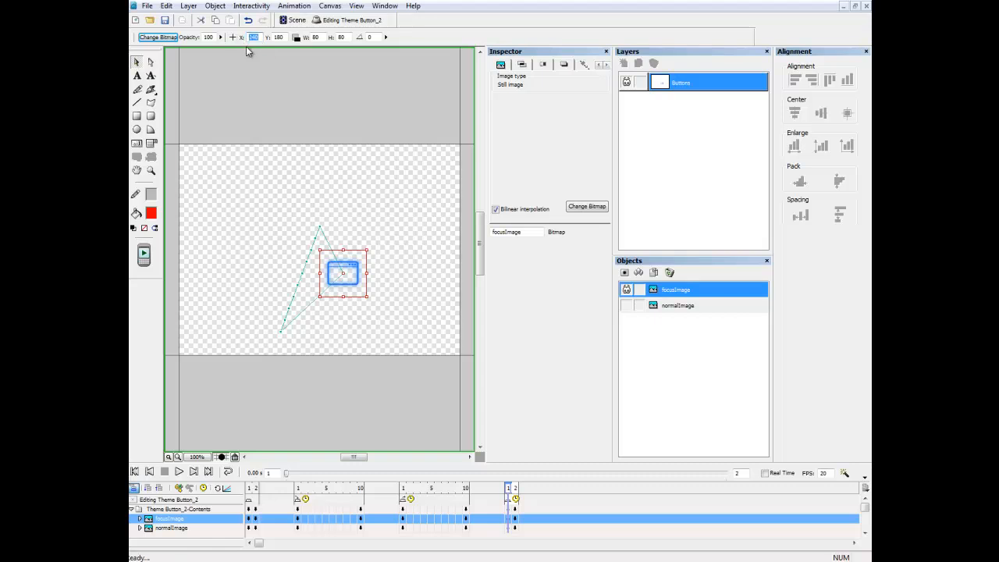
pyautogui.write('200')
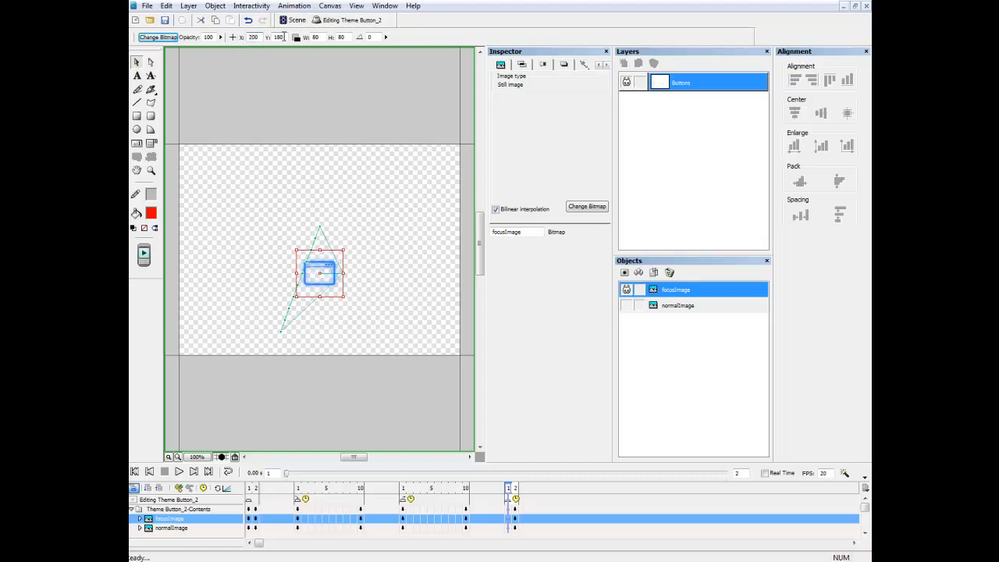
pyautogui.moveTo(277, 36); pyautogui.dragTo(271, 48)
pyautogui.write('100')
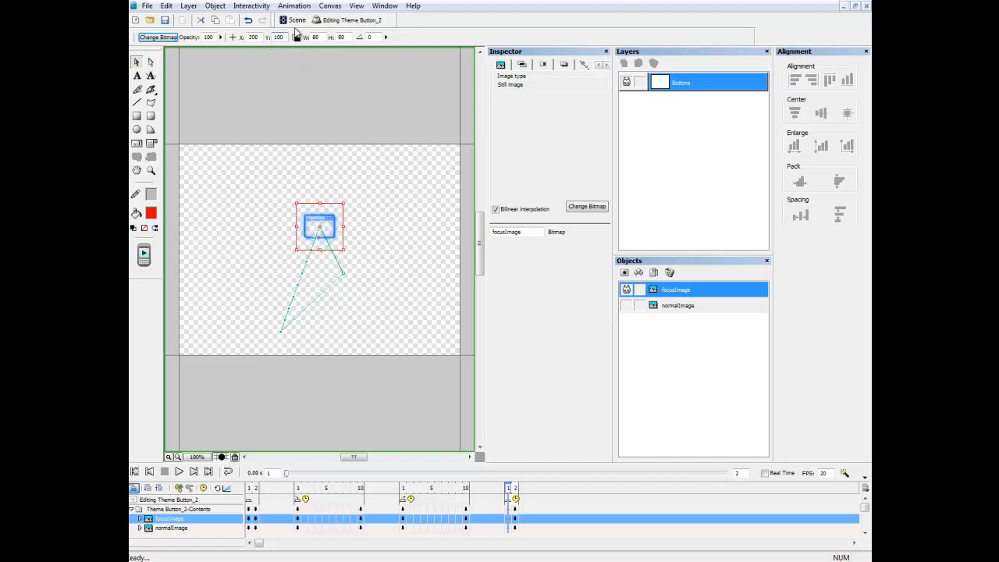
pyautogui.click(295, 21)
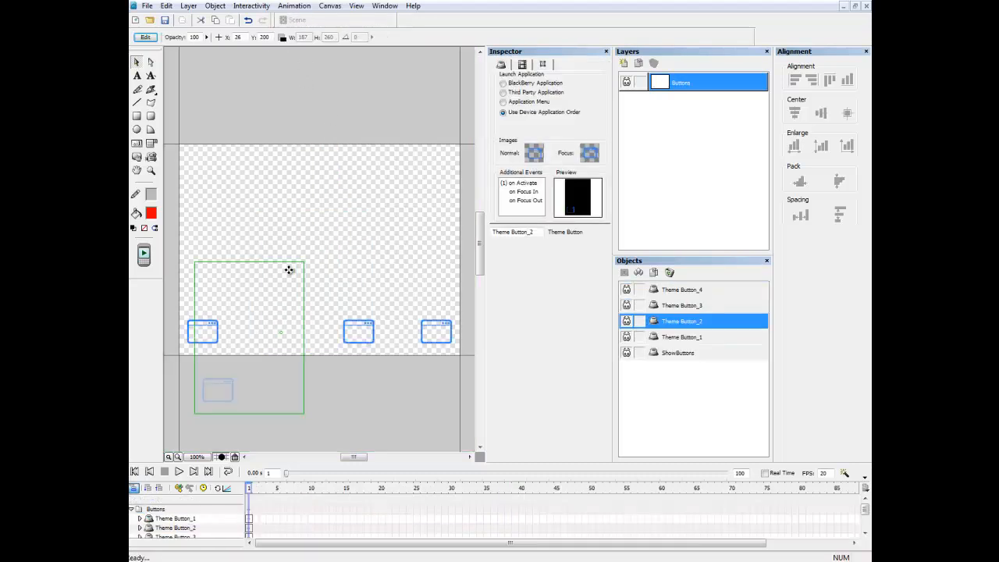
# Drag Theme Button_2 into the bottom button row, then open Theme Button_3 for editing.
pyautogui.moveTo(289, 274); pyautogui.dragTo(347, 213)
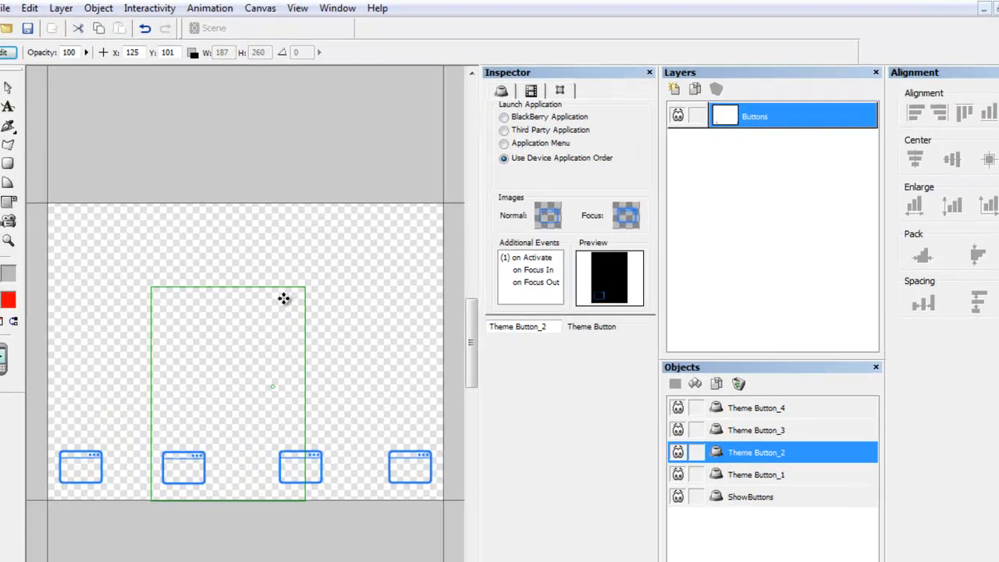
pyautogui.moveTo(280, 306); pyautogui.dragTo(287, 303)
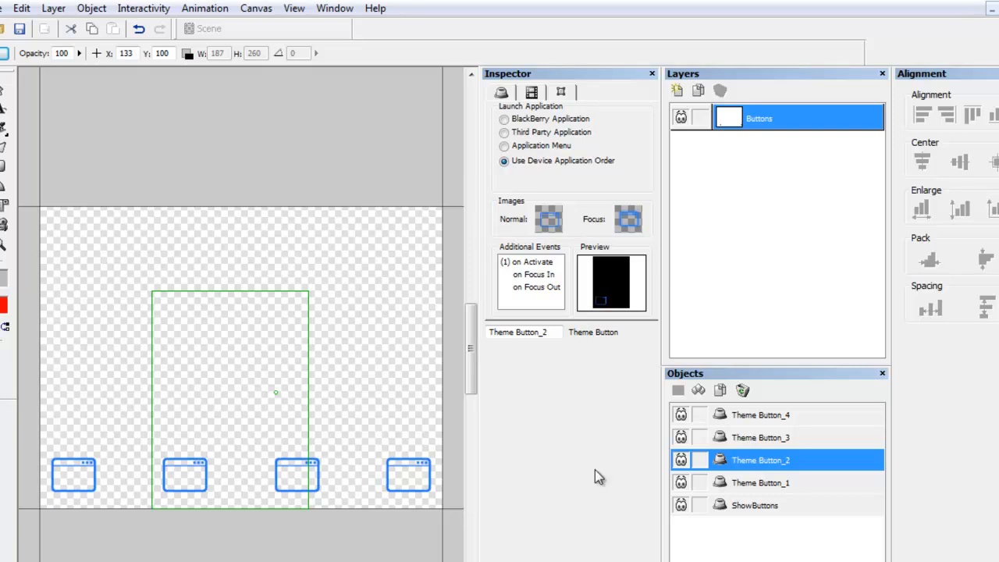
pyautogui.moveTo(621, 302)
pyautogui.click(786, 443)
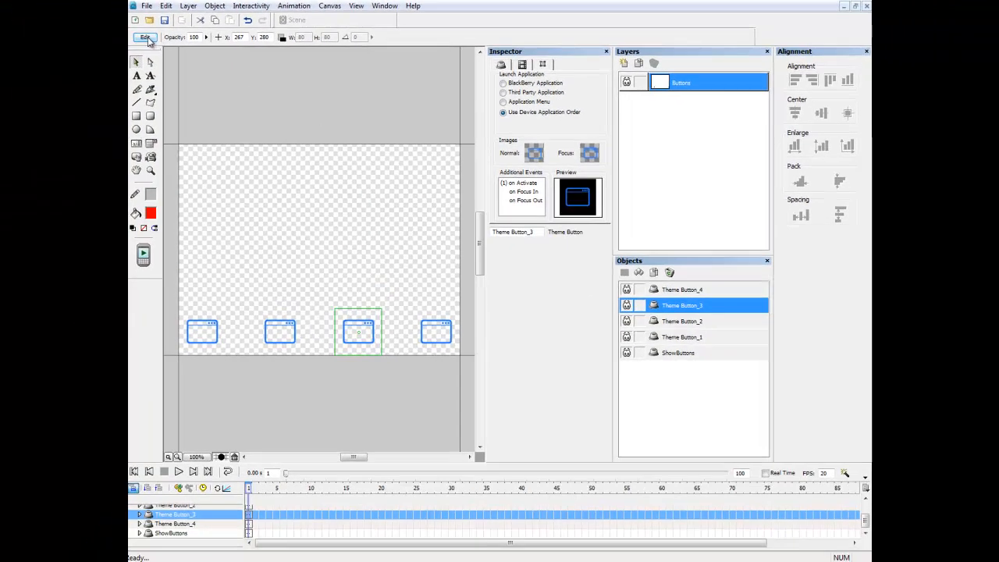
pyautogui.click(148, 39)
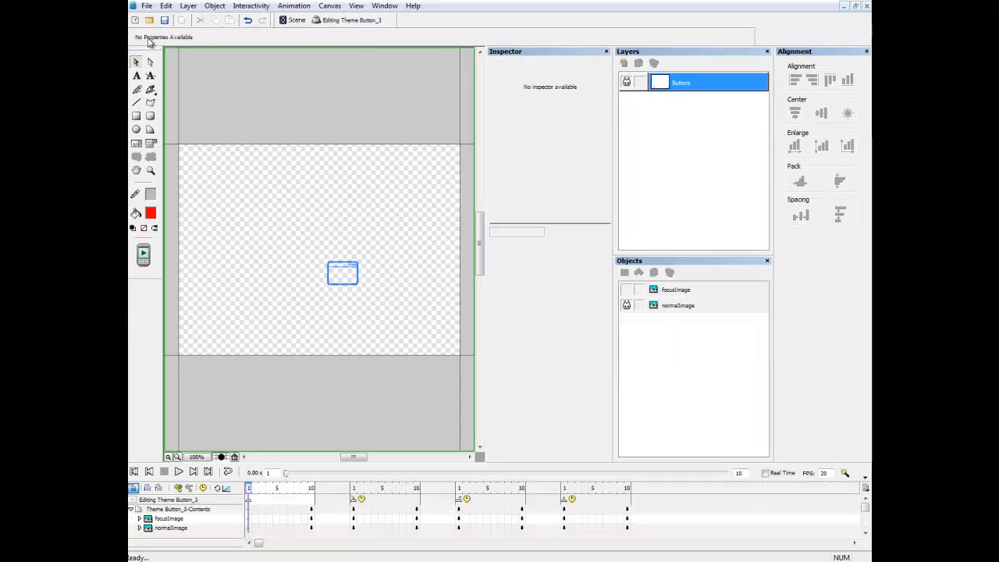
# Select normalImage and cut the first section to 2 frames.
pyautogui.click(694, 310)
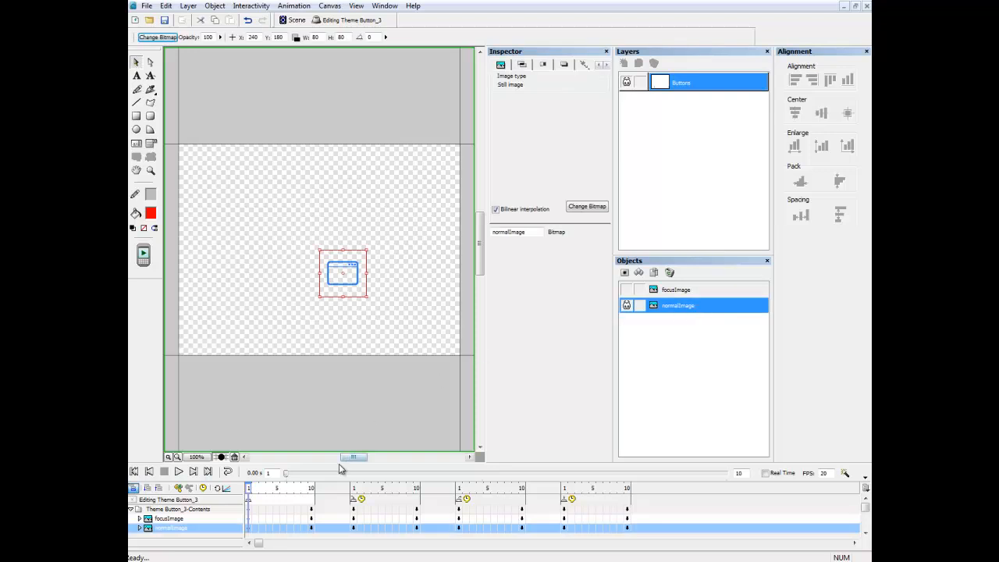
pyautogui.click(312, 489)
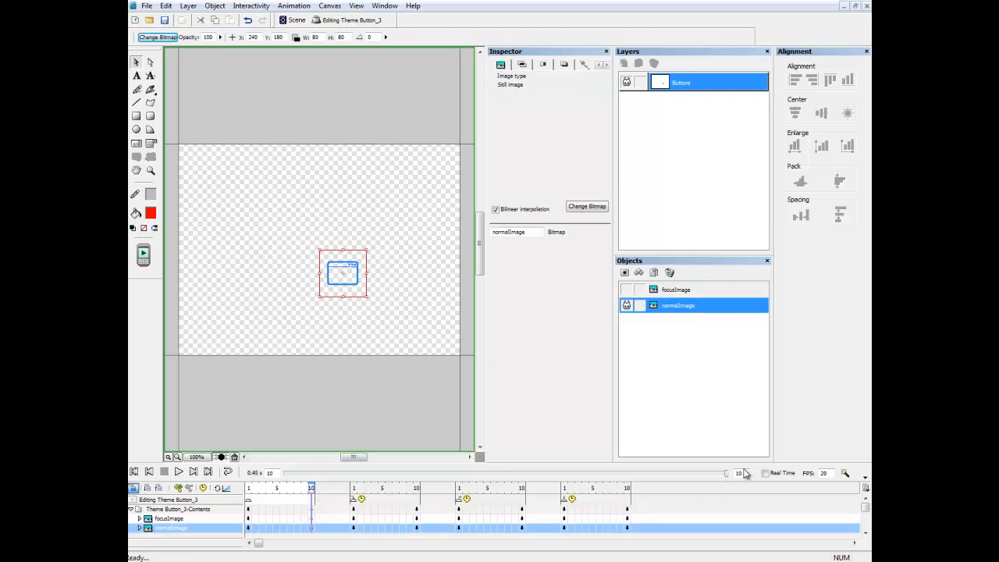
pyautogui.moveTo(745, 474); pyautogui.dragTo(733, 472)
pyautogui.write('2')
pyautogui.press('Return')
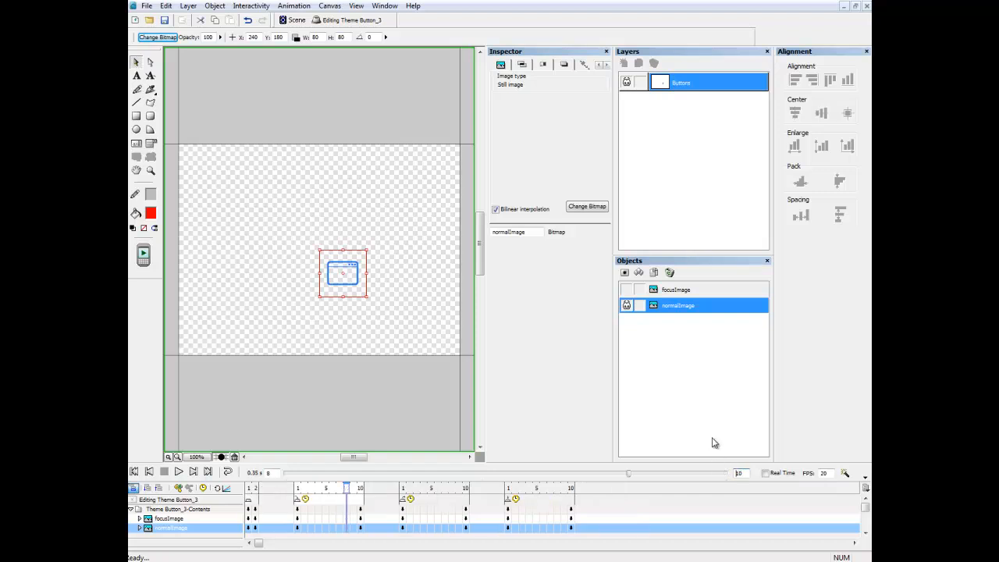
# Set normalImage to X 267, Y 280 on both frame 1 and frame 2.
pyautogui.click(248, 488)
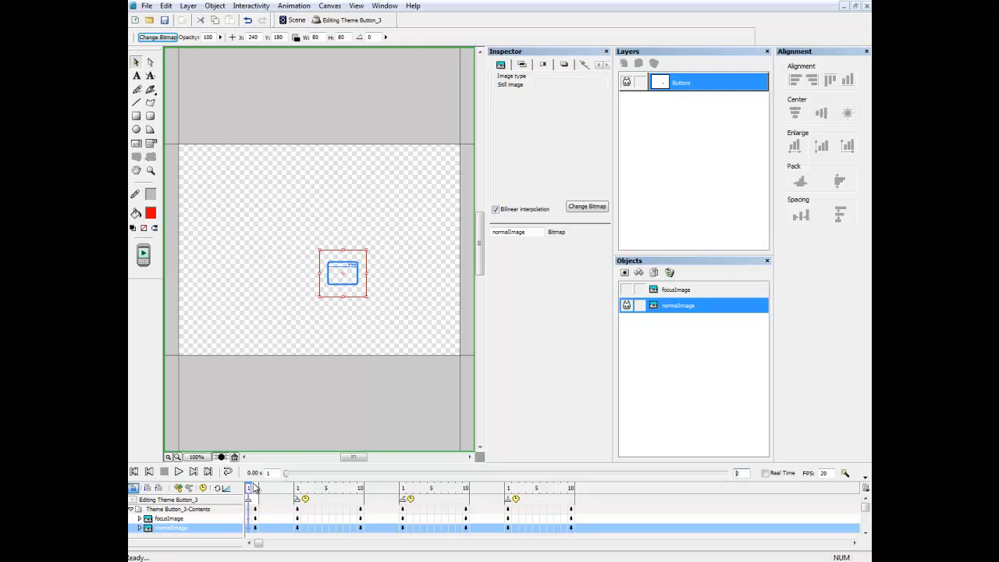
pyautogui.doubleClick(256, 37)
pyautogui.write('267')
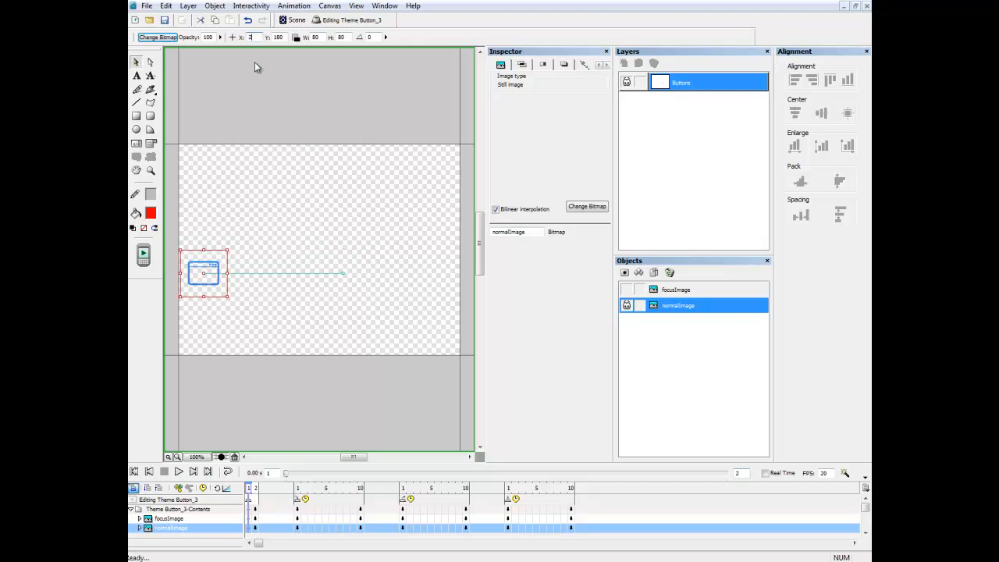
pyautogui.doubleClick(278, 36)
pyautogui.write('280')
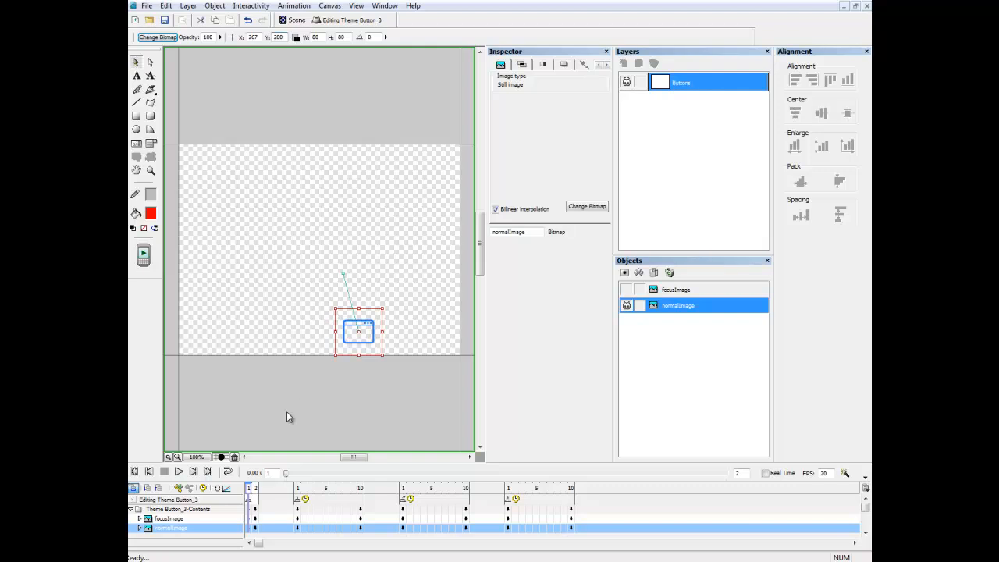
pyautogui.click(257, 488)
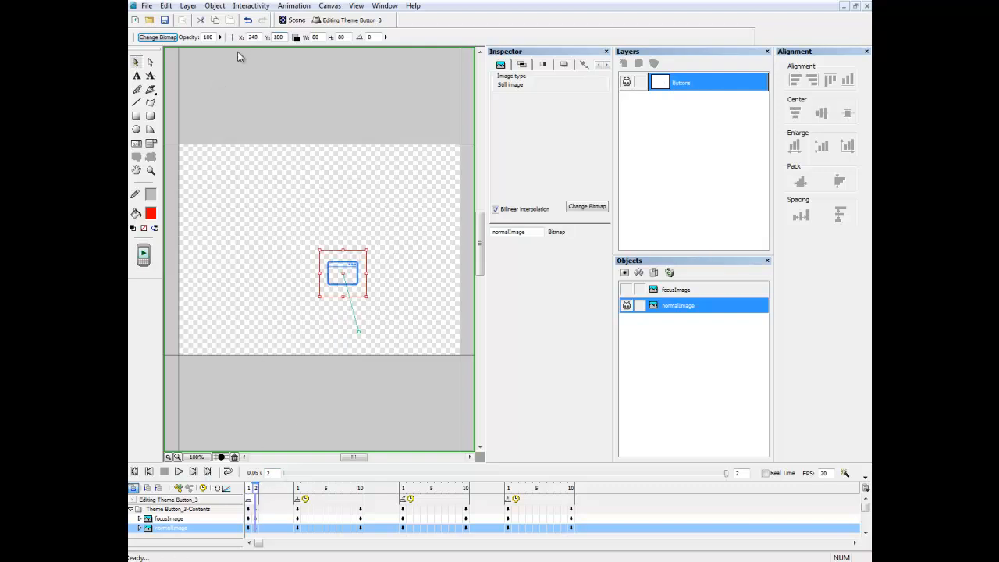
pyautogui.doubleClick(253, 36)
pyautogui.write('267')
pyautogui.press('Tab')
pyautogui.write('280')
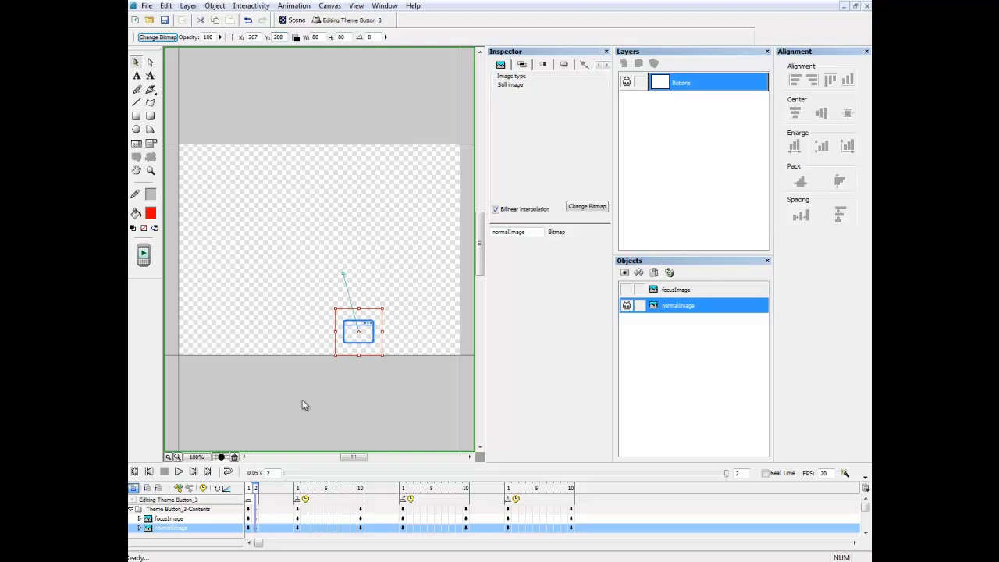
pyautogui.click(297, 492)
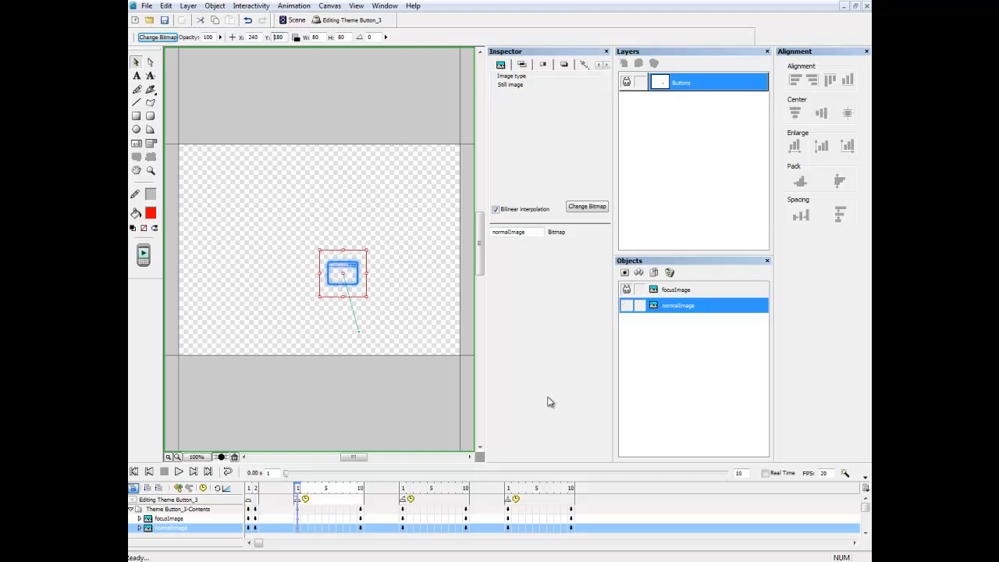
# Select focusImage and set it to X 267, Y 280 on the second section's frame 1.
pyautogui.click(688, 290)
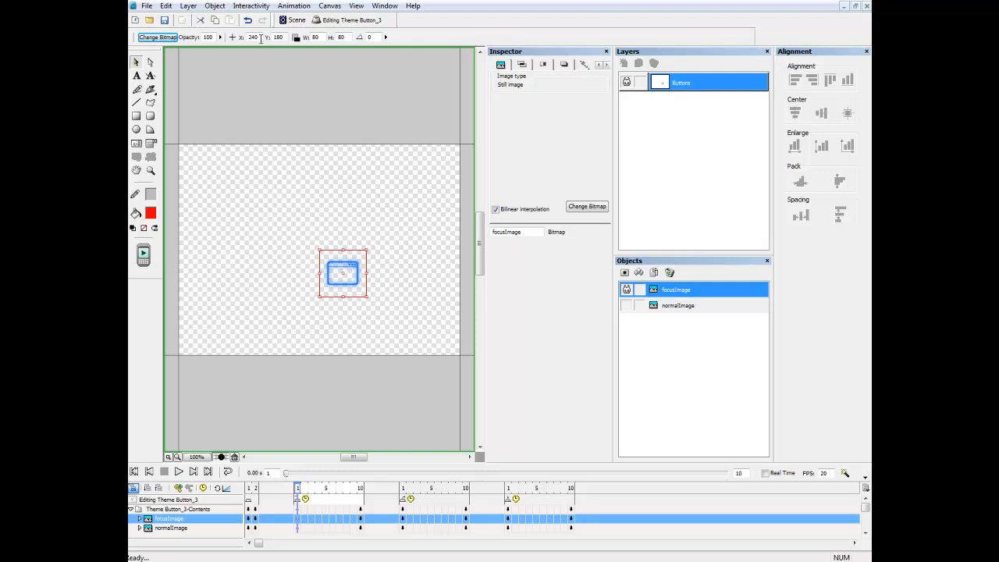
pyautogui.doubleClick(254, 37)
pyautogui.write('267')
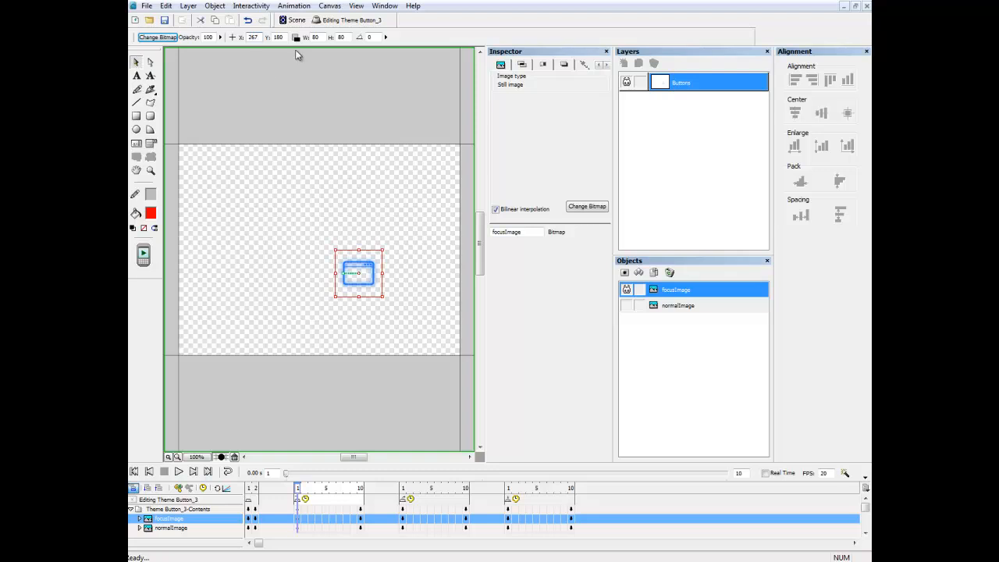
pyautogui.doubleClick(277, 37)
pyautogui.write('280')
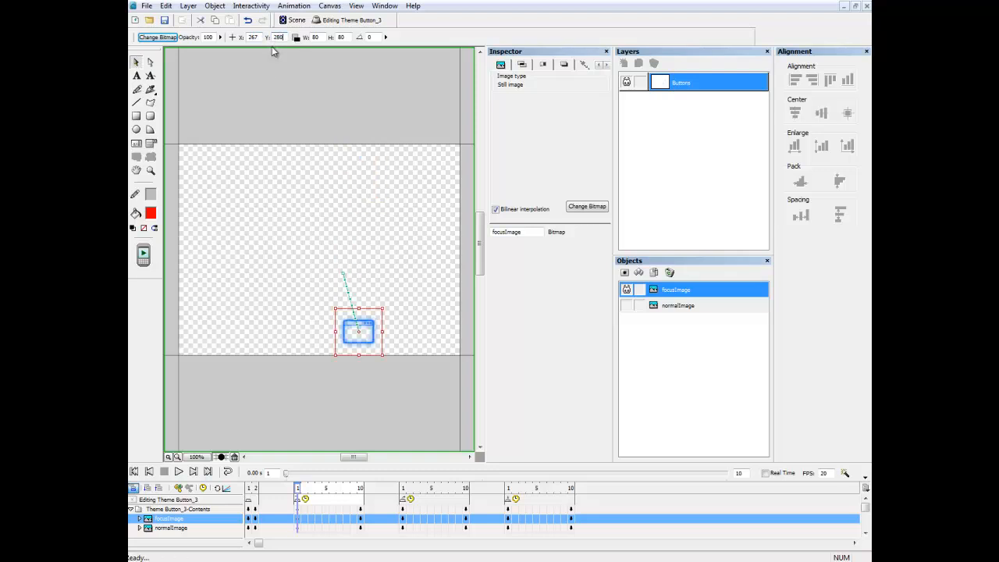
# Key focusImage at X 200, Y 100 on frame 10 and preview the path.
pyautogui.click(360, 489)
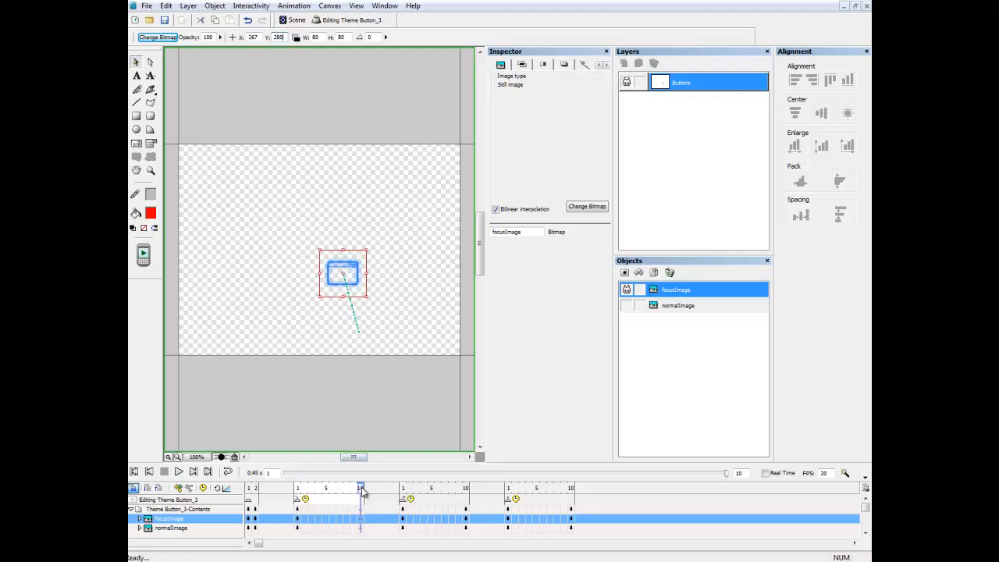
pyautogui.click(253, 37)
pyautogui.write('200')
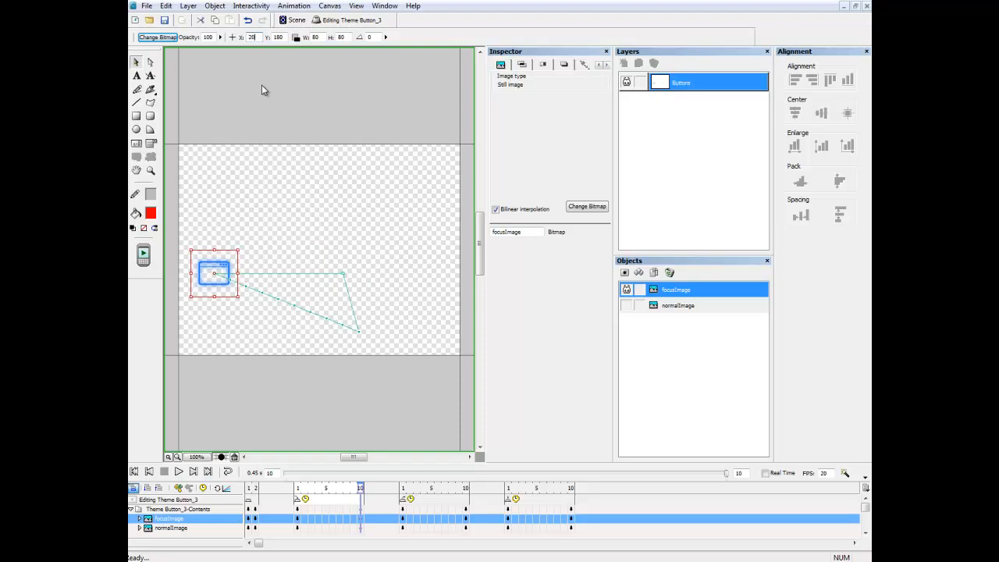
pyautogui.doubleClick(279, 37)
pyautogui.write('100')
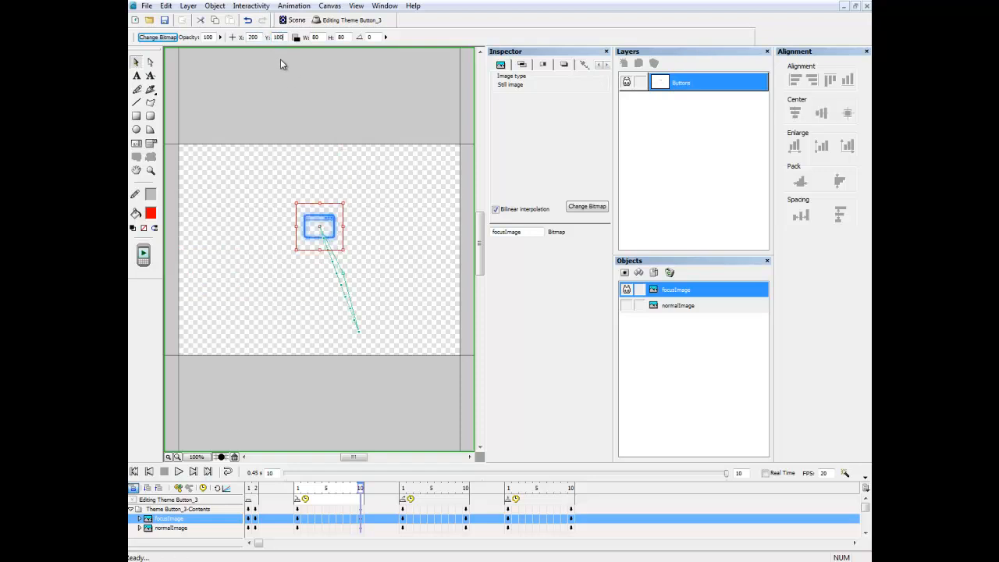
pyautogui.moveTo(299, 490)
pyautogui.mouseDown()
pyautogui.moveTo(360, 493)
pyautogui.moveTo(298, 492)
pyautogui.mouseUp()
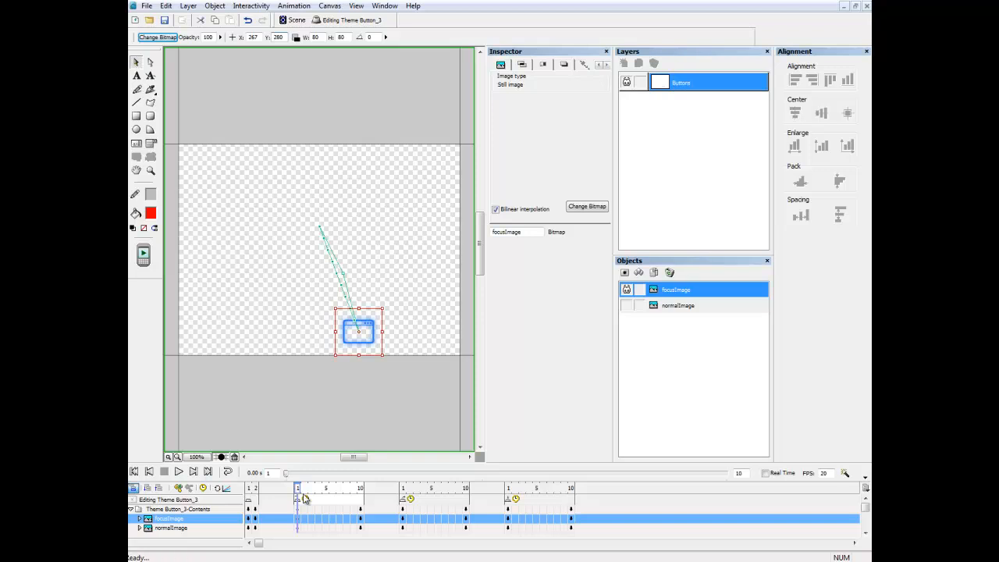
# Set normalImage to X 200, Y 100 on the third section's frame 1.
pyautogui.click(402, 492)
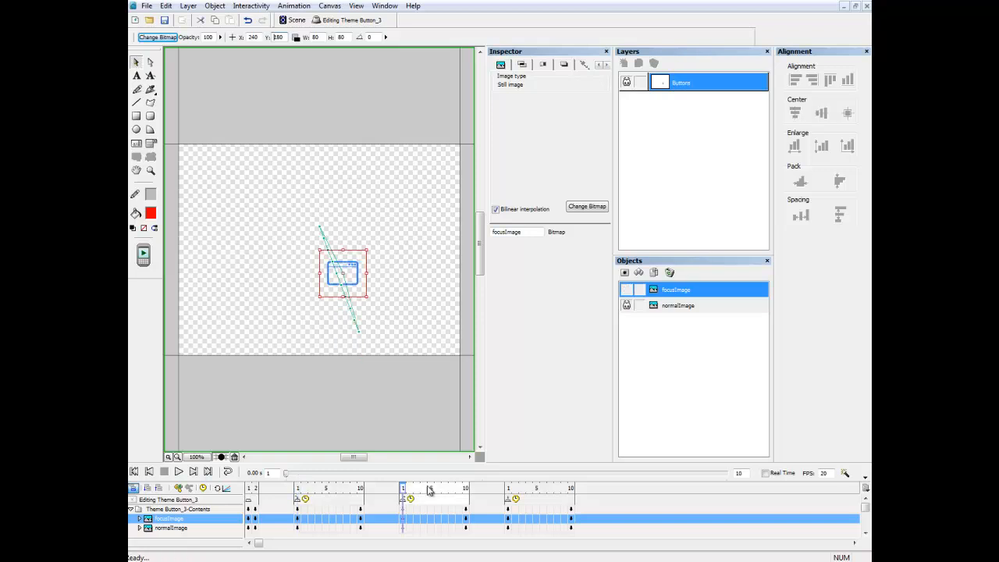
pyautogui.click(692, 307)
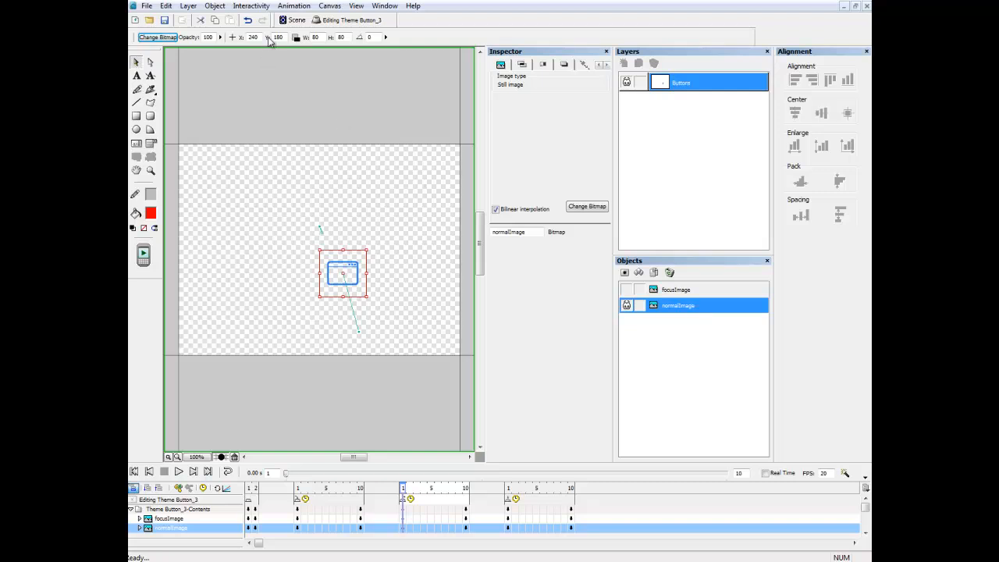
pyautogui.doubleClick(254, 37)
pyautogui.write('200')
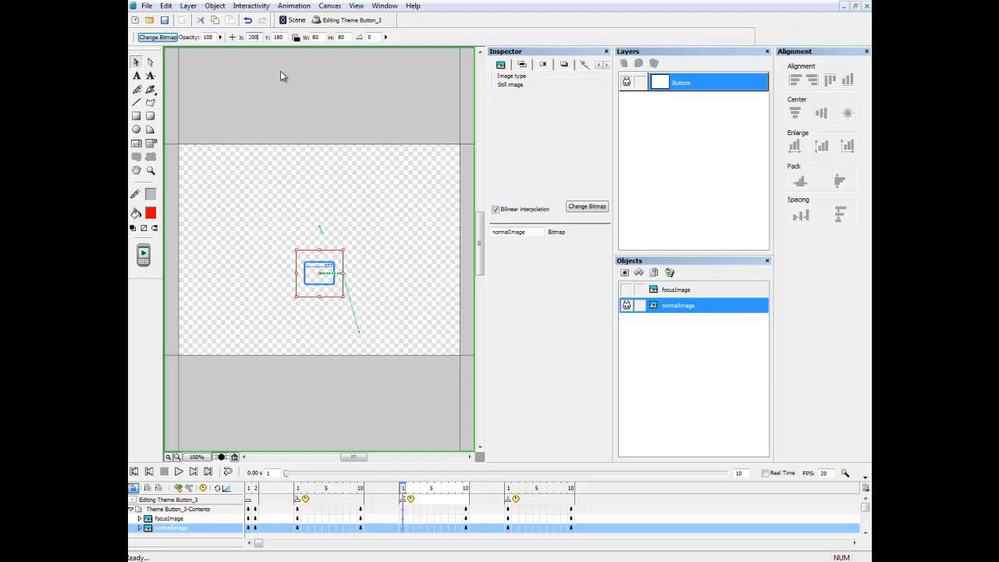
pyautogui.doubleClick(281, 37)
pyautogui.write('100')
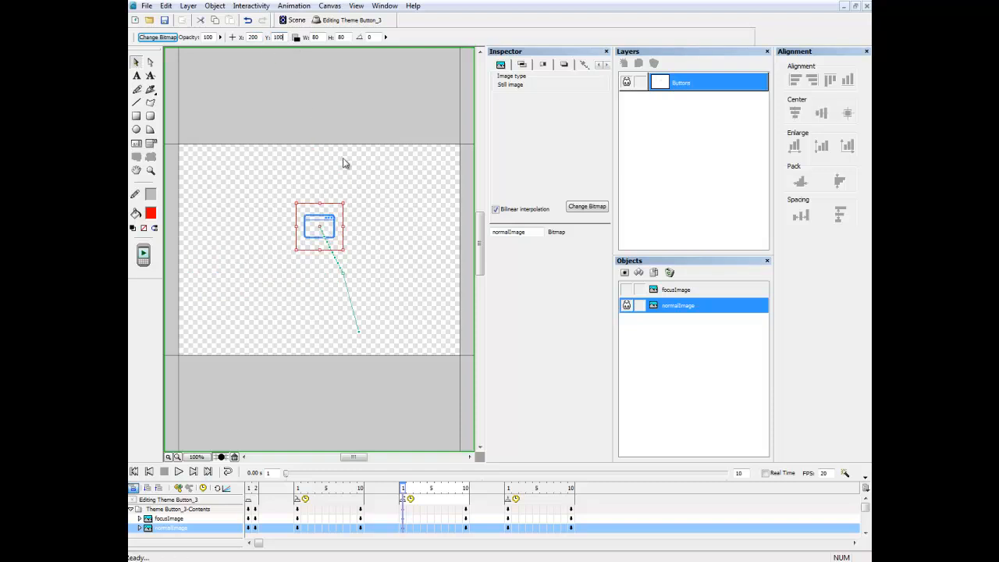
# Key normalImage at X 267, Y 280 on frame 10 of the third section.
pyautogui.click(466, 488)
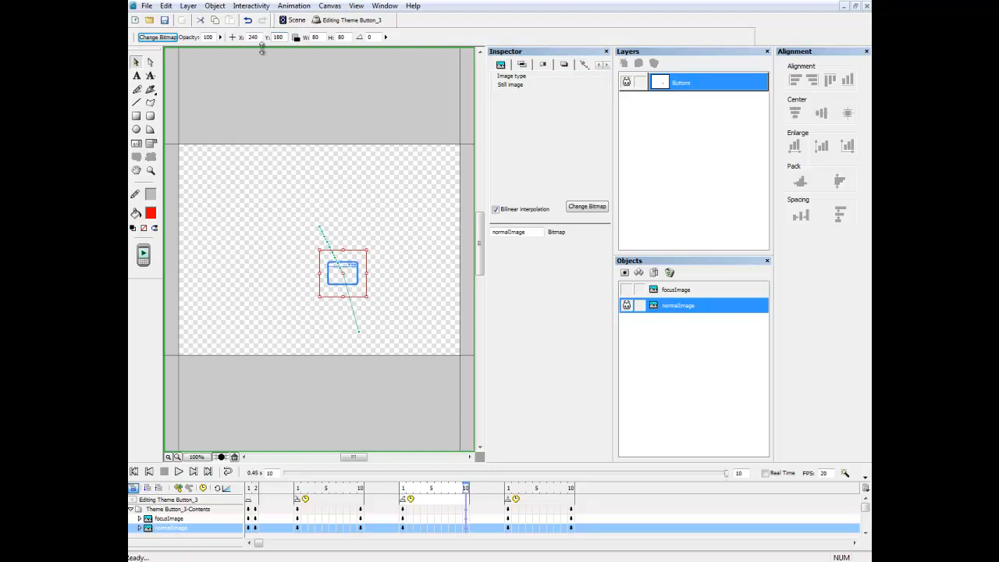
pyautogui.doubleClick(252, 37)
pyautogui.write('267')
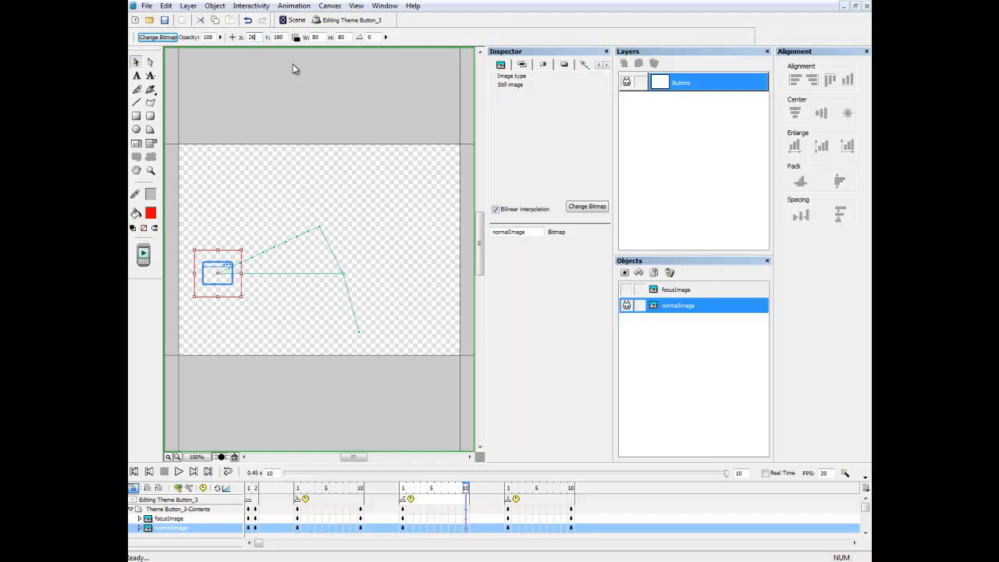
pyautogui.doubleClick(278, 37)
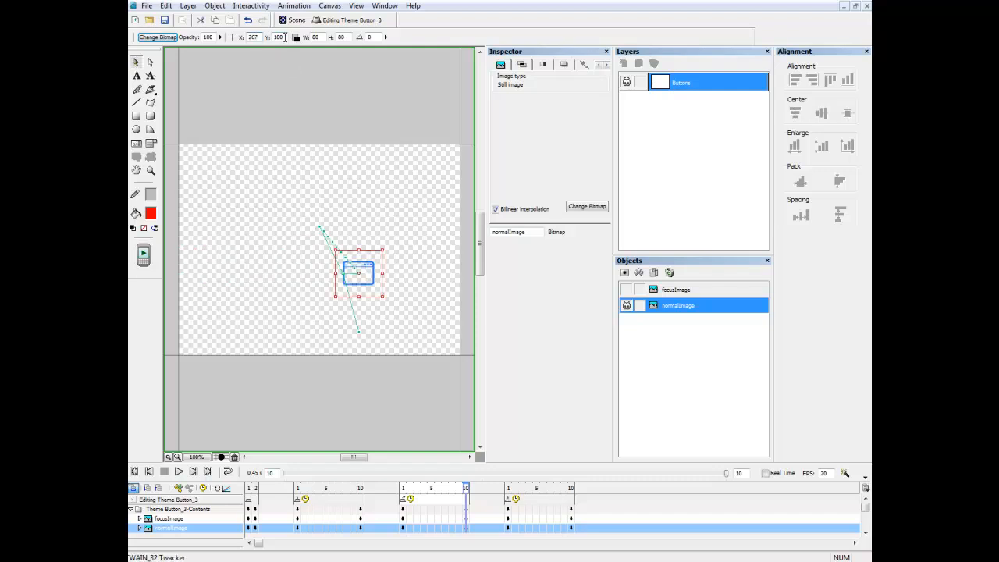
pyautogui.write('280')
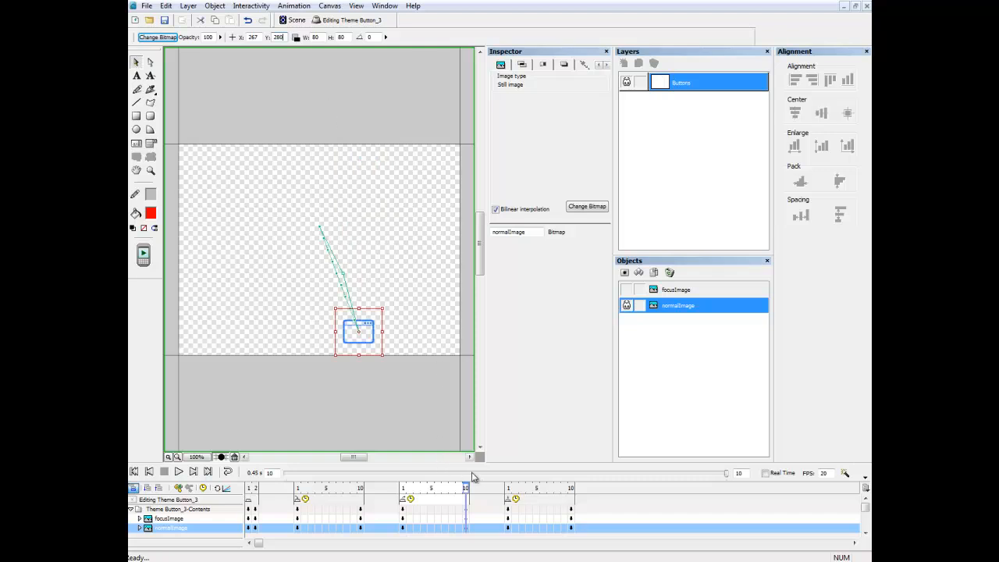
# Shorten the final animation to 2 frames.
pyautogui.click(573, 489)
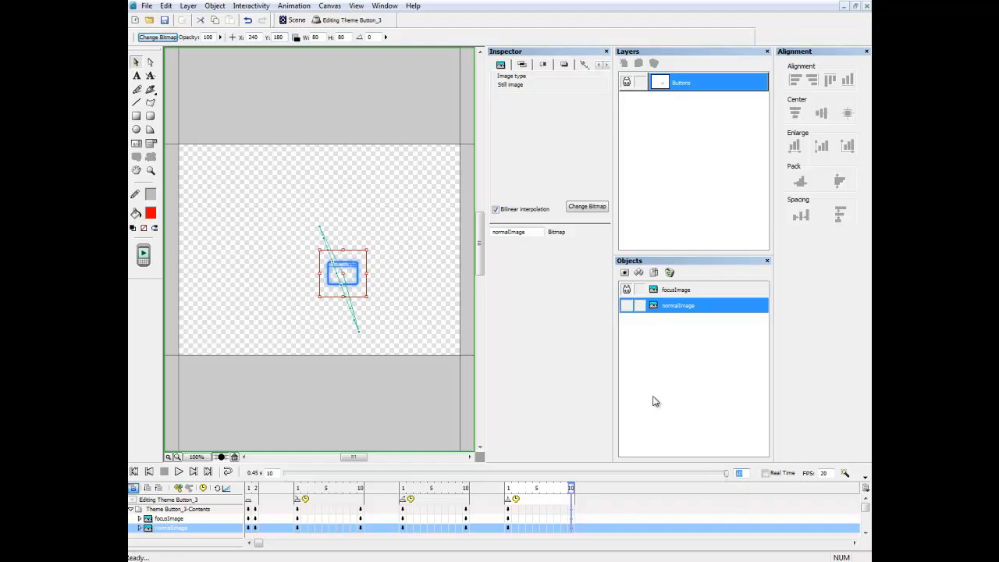
pyautogui.write('2')
pyautogui.press('Return')
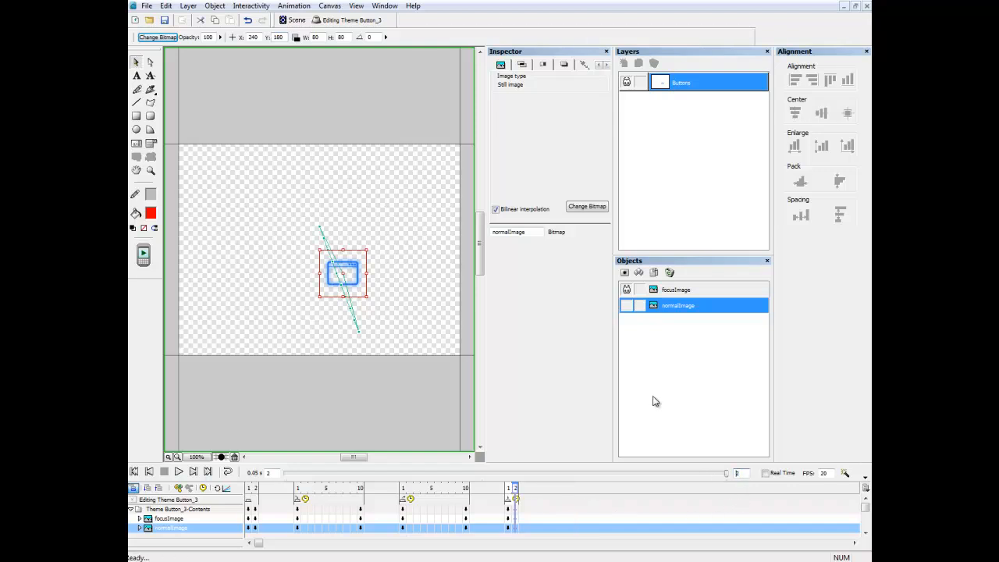
# Select focusImage and key it at X 200, Y 100 on frames 1 and 2 of the fourth state.
pyautogui.click(689, 290)
pyautogui.click(509, 489)
pyautogui.doubleClick(253, 38)
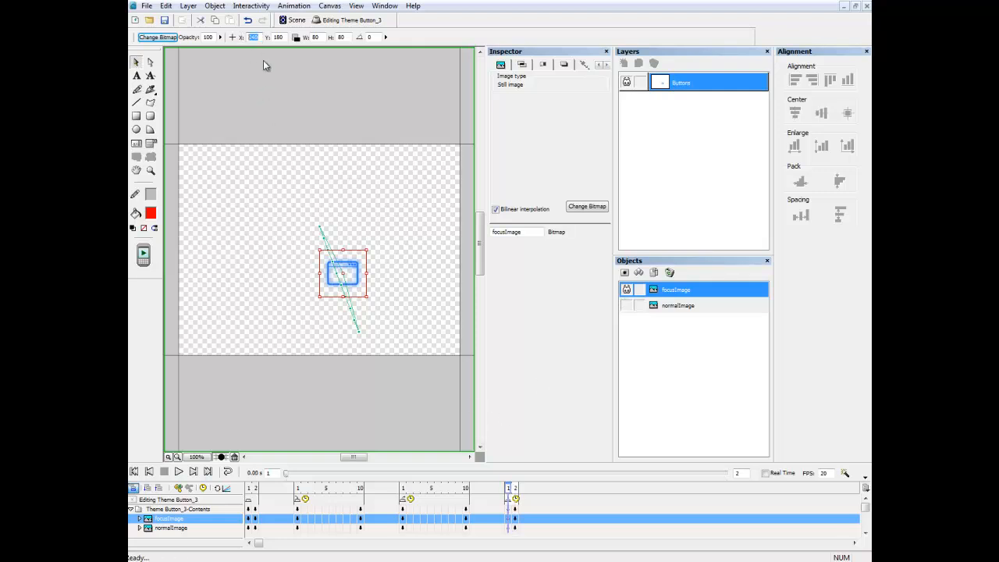
pyautogui.write('200')
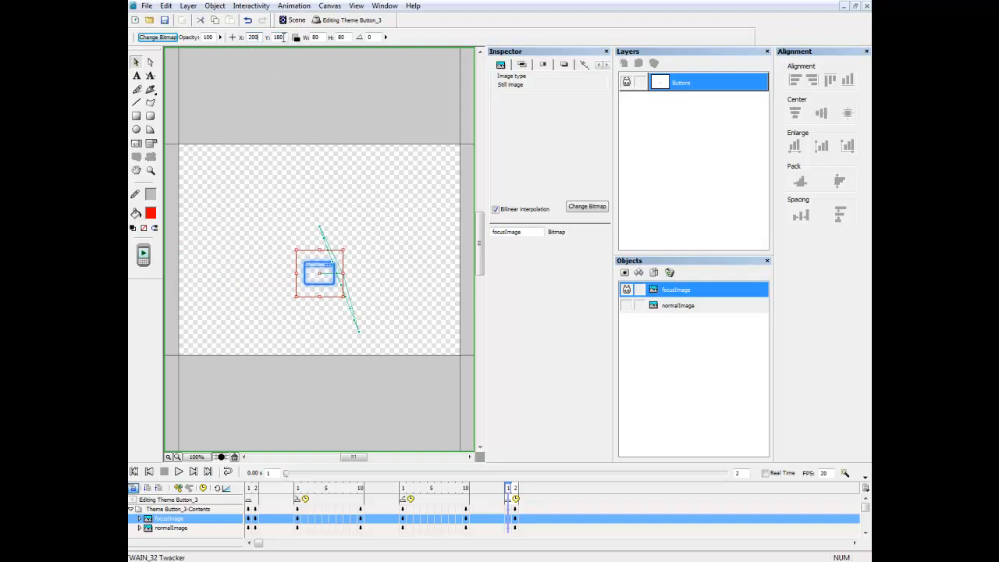
pyautogui.doubleClick(277, 37)
pyautogui.write('100')
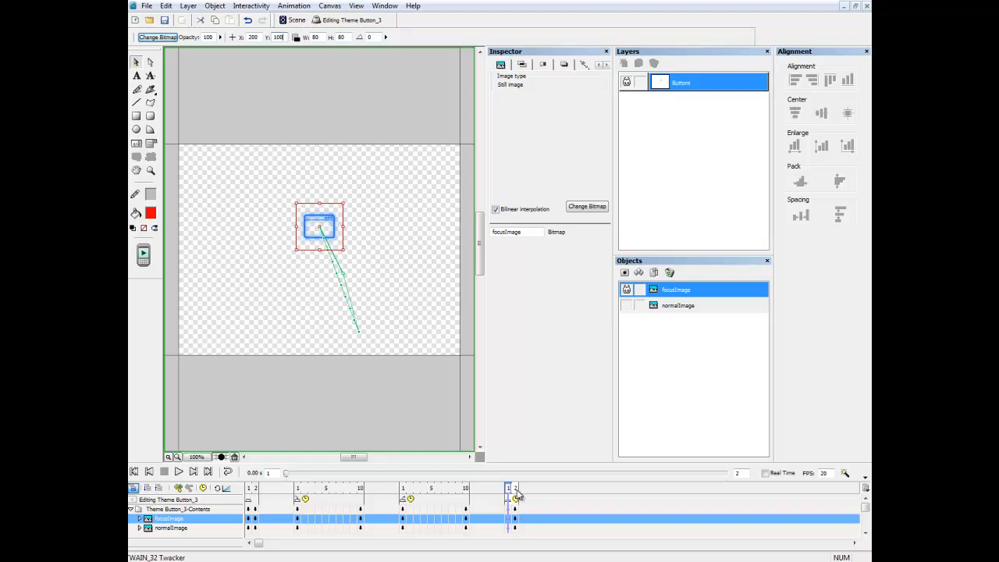
pyautogui.click(515, 493)
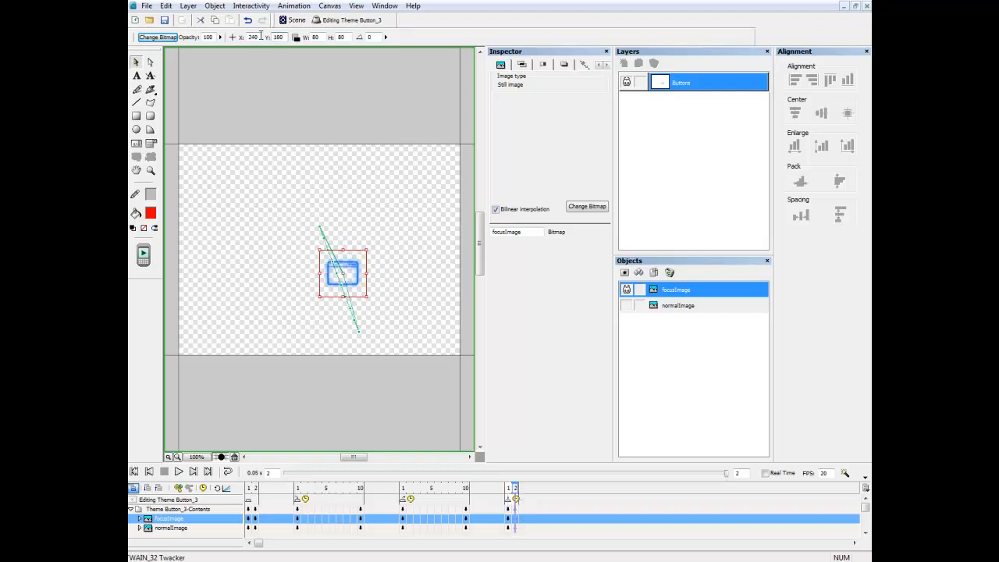
pyautogui.write('200')
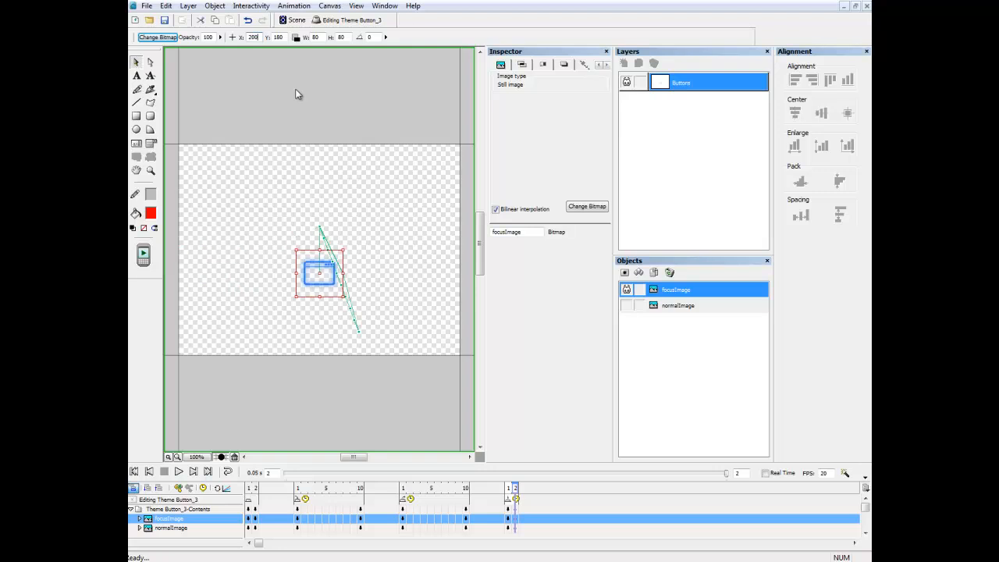
pyautogui.doubleClick(282, 37)
pyautogui.write('100')
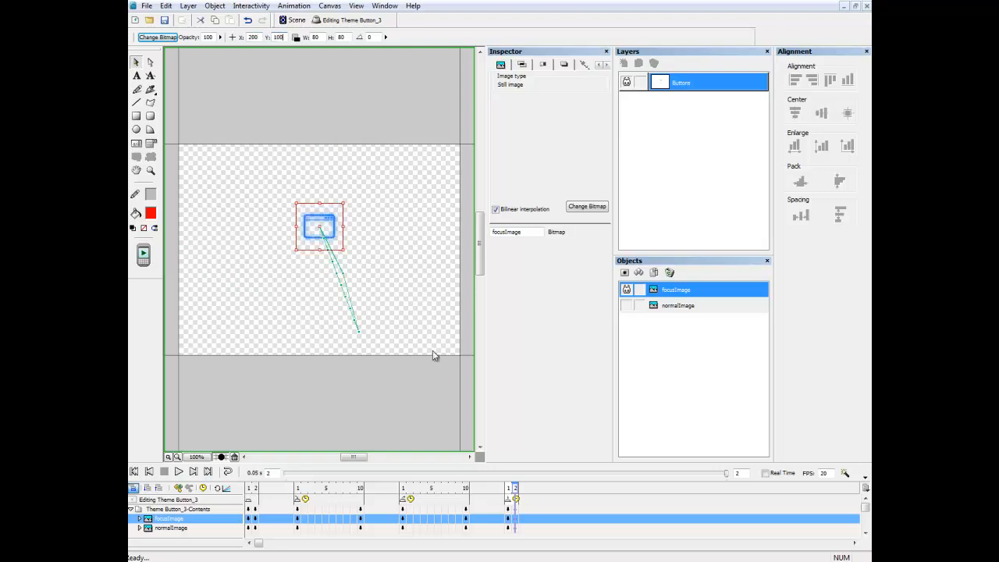
# Back in the Scene, drag Theme Button_3 up to X 200, Y 100 in the button row.
pyautogui.click(296, 20)
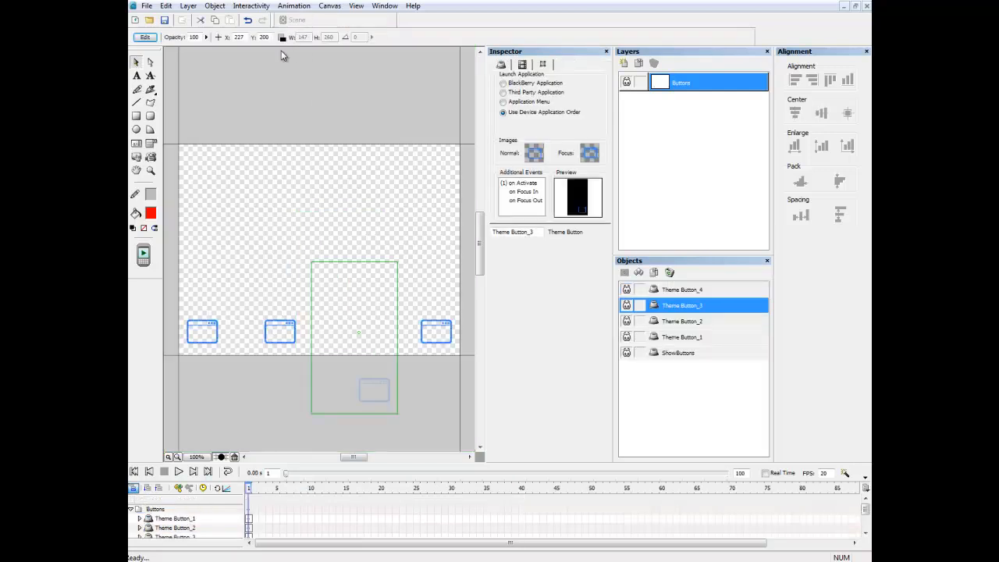
pyautogui.moveTo(392, 281); pyautogui.dragTo(387, 231)
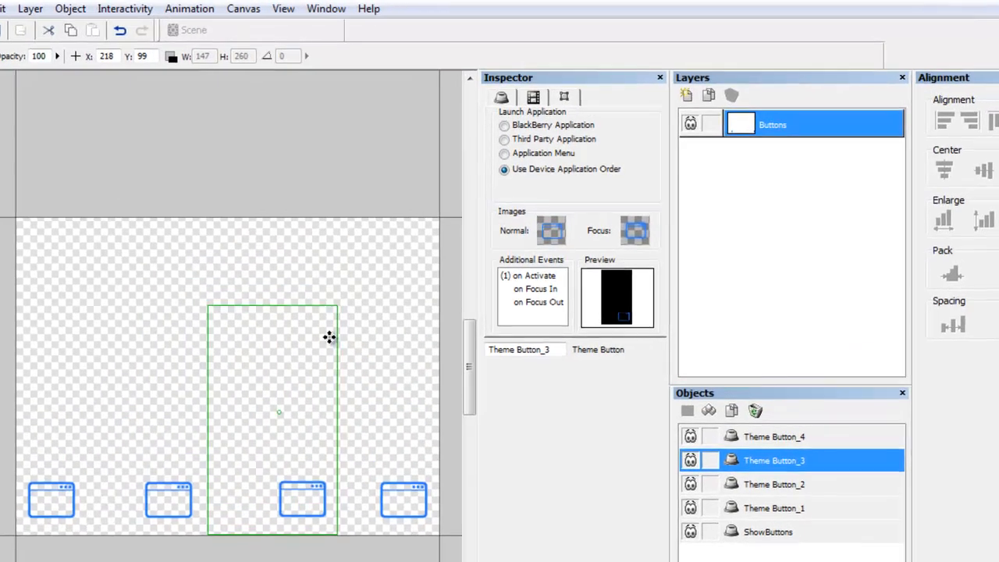
pyautogui.moveTo(328, 346); pyautogui.dragTo(313, 337)
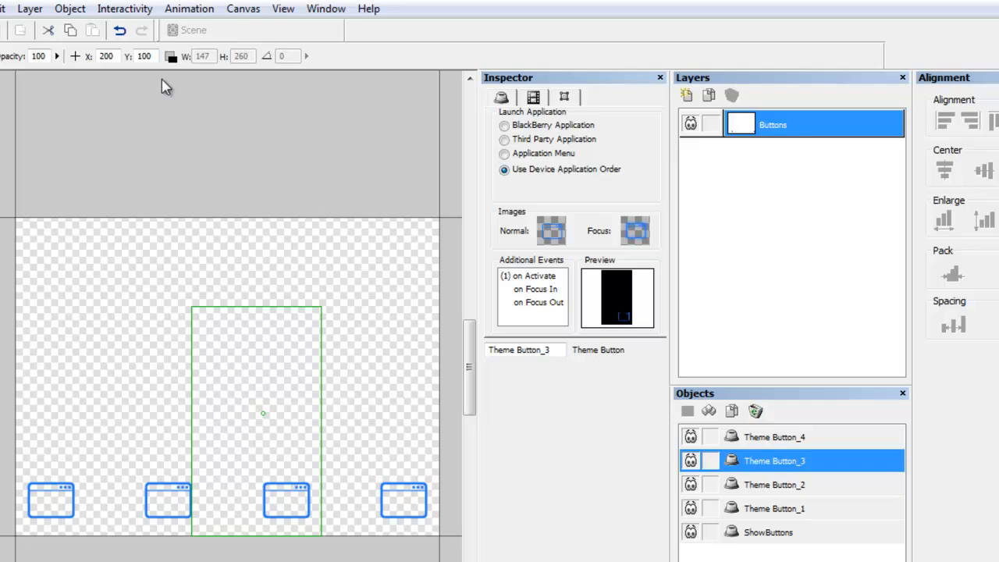
pyautogui.moveTo(613, 309)
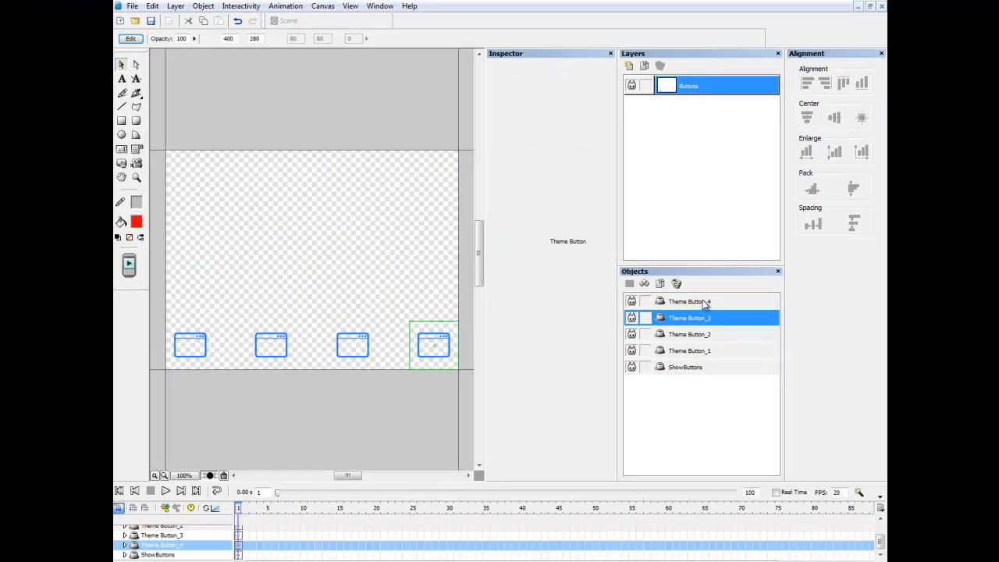
# Open Theme Button_4 for editing and shorten normalImage's first animation to 2 frames.
pyautogui.click(703, 302)
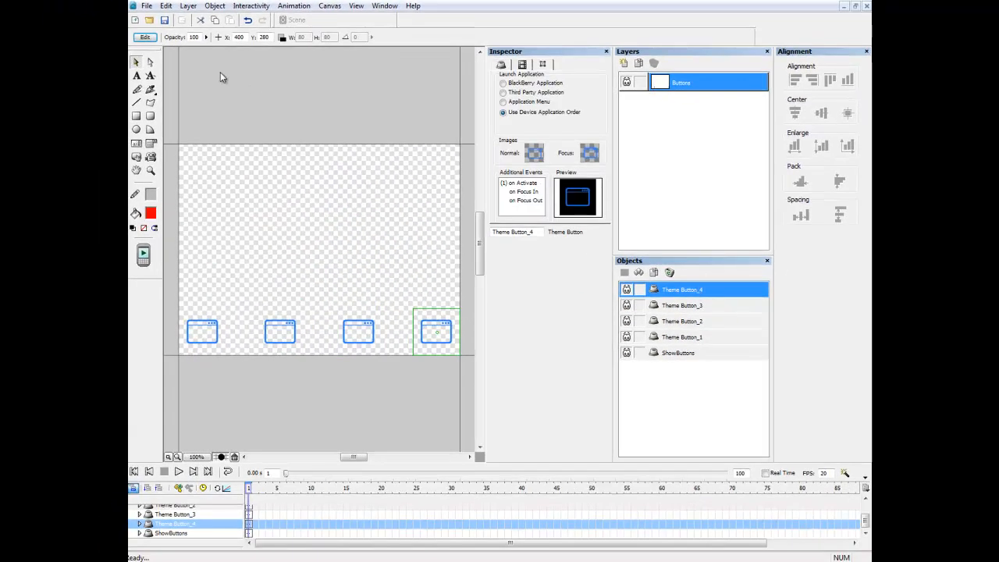
pyautogui.click(148, 38)
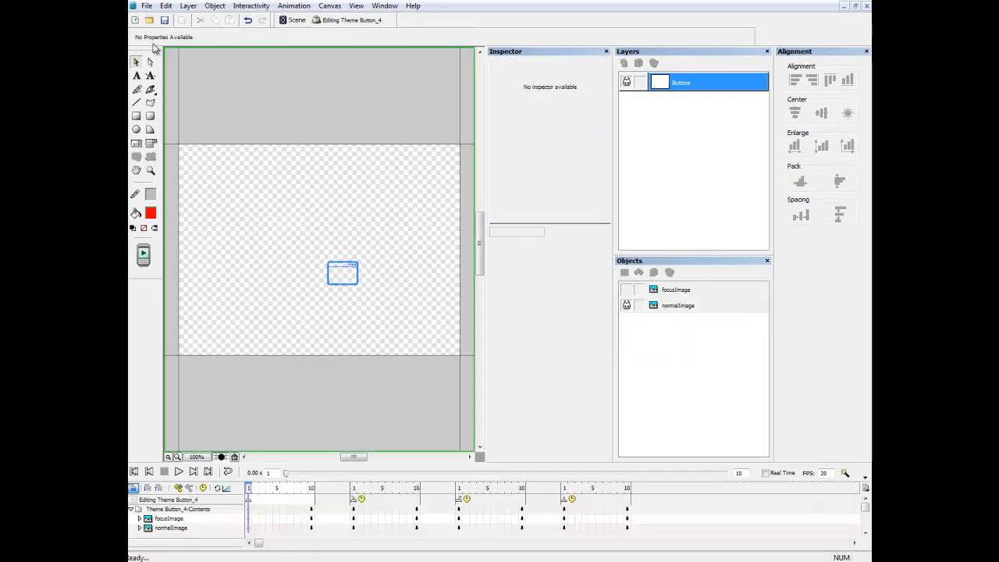
pyautogui.click(677, 306)
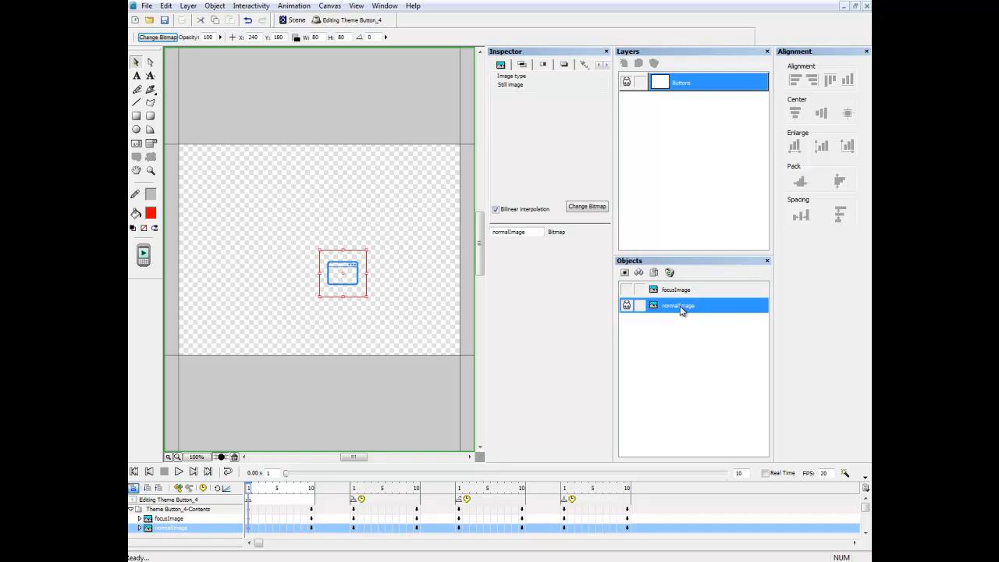
pyautogui.click(312, 488)
pyautogui.doubleClick(744, 474)
pyautogui.write('2')
pyautogui.press('Return')
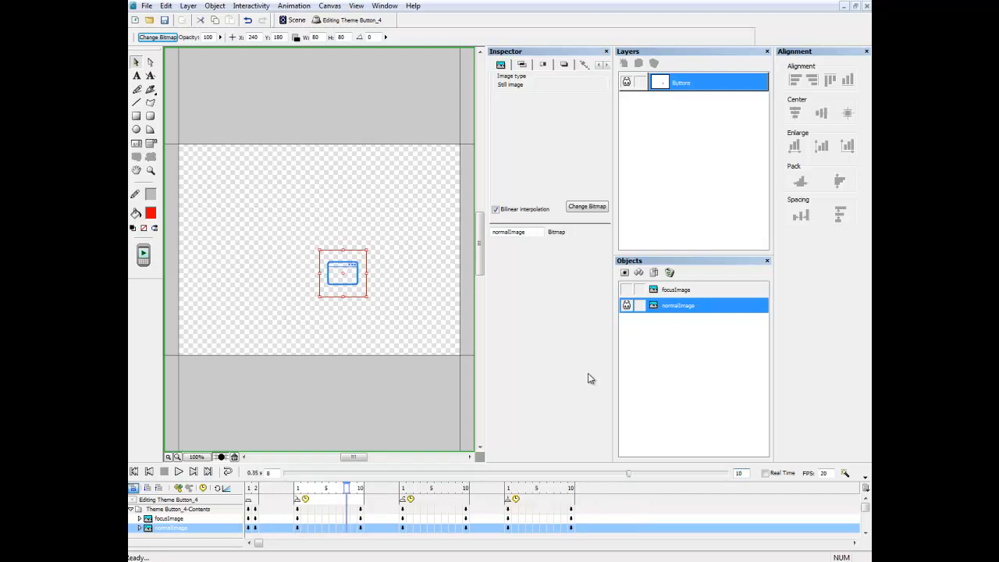
# Place normalImage at X 400, Y 280 on both frames 1 and 2.
pyautogui.click(250, 489)
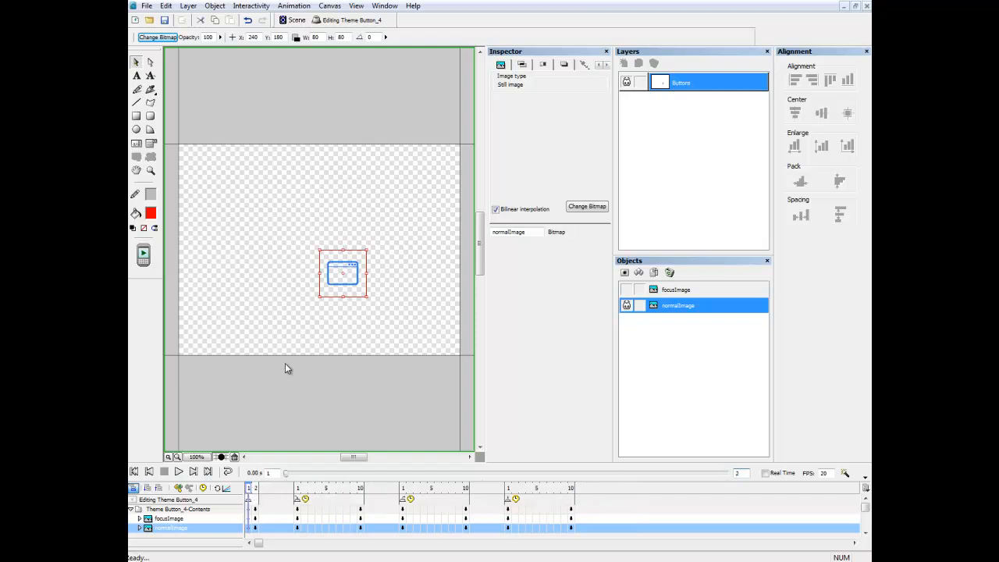
pyautogui.moveTo(260, 38); pyautogui.dragTo(233, 38)
pyautogui.write('400')
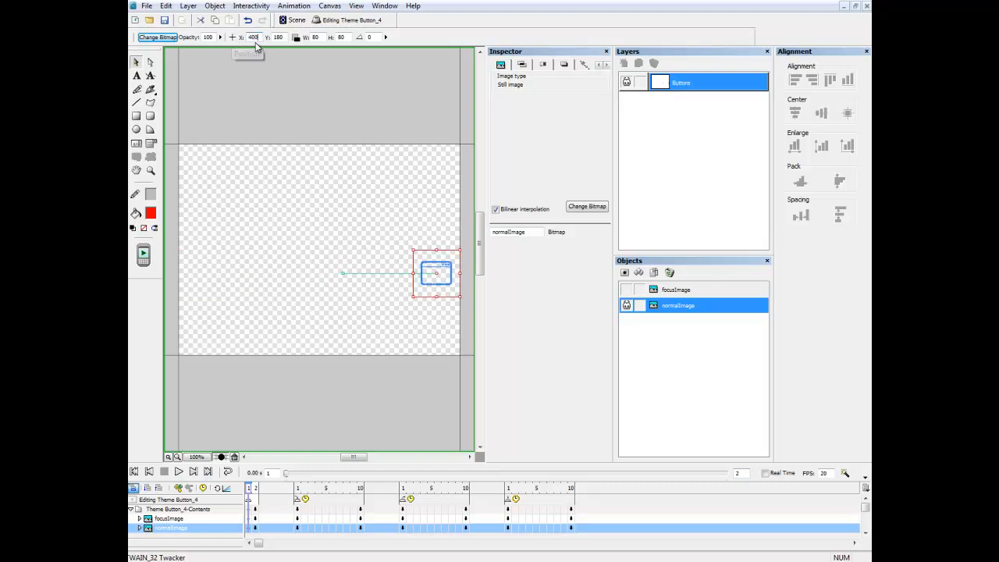
pyautogui.press('Tab')
pyautogui.write('280')
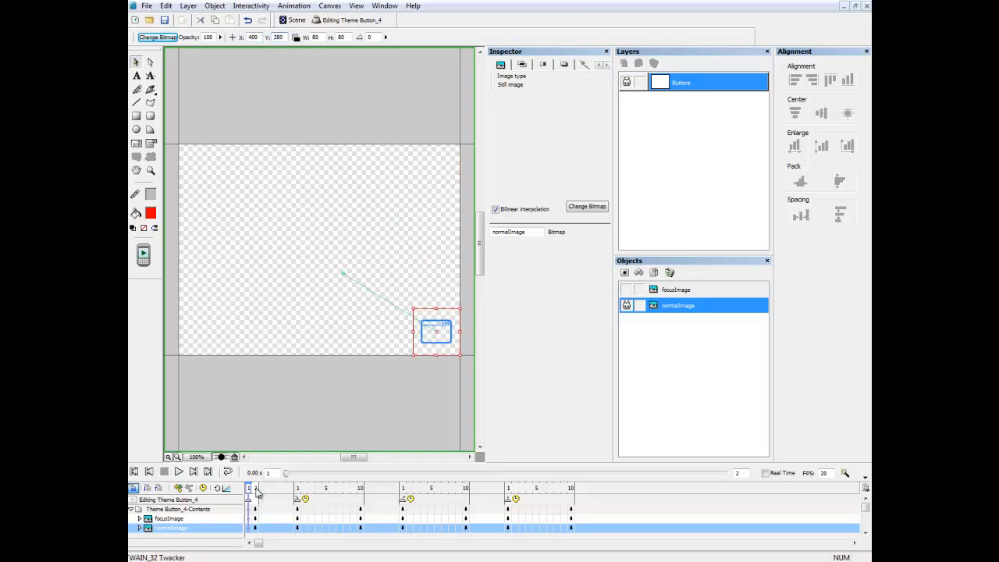
pyautogui.click(255, 489)
pyautogui.doubleClick(253, 36)
pyautogui.write('400')
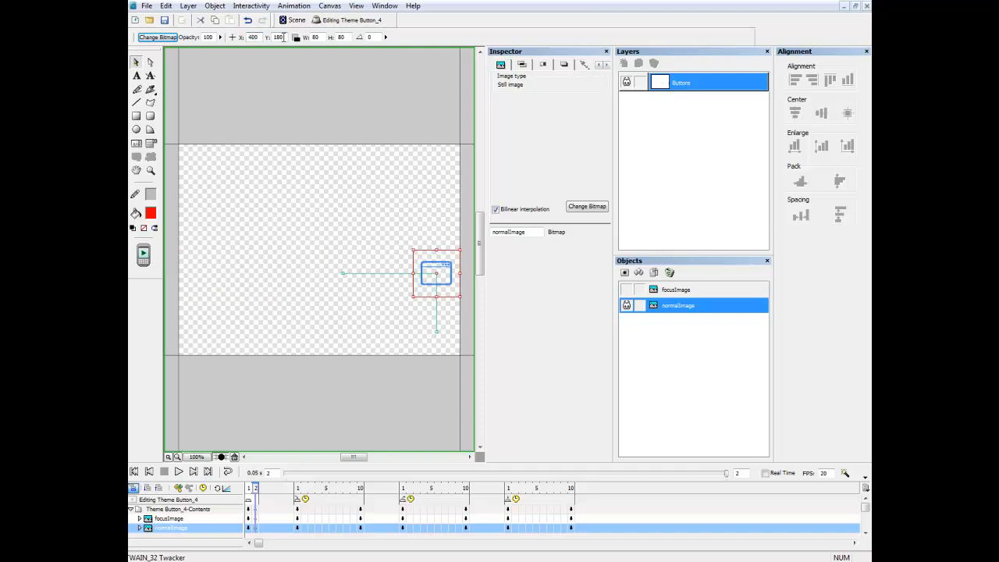
pyautogui.press('Tab')
pyautogui.write('280')
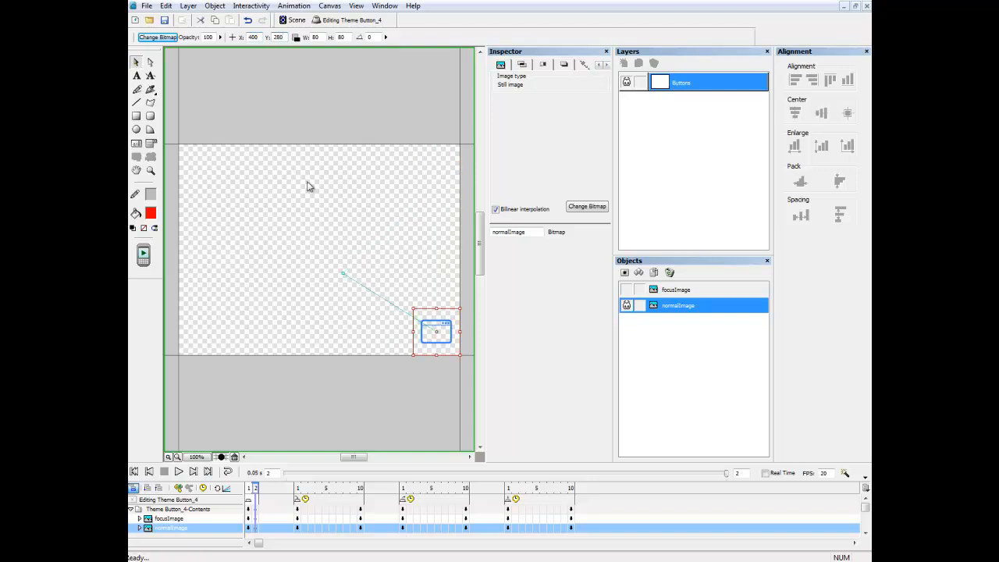
pyautogui.click(298, 489)
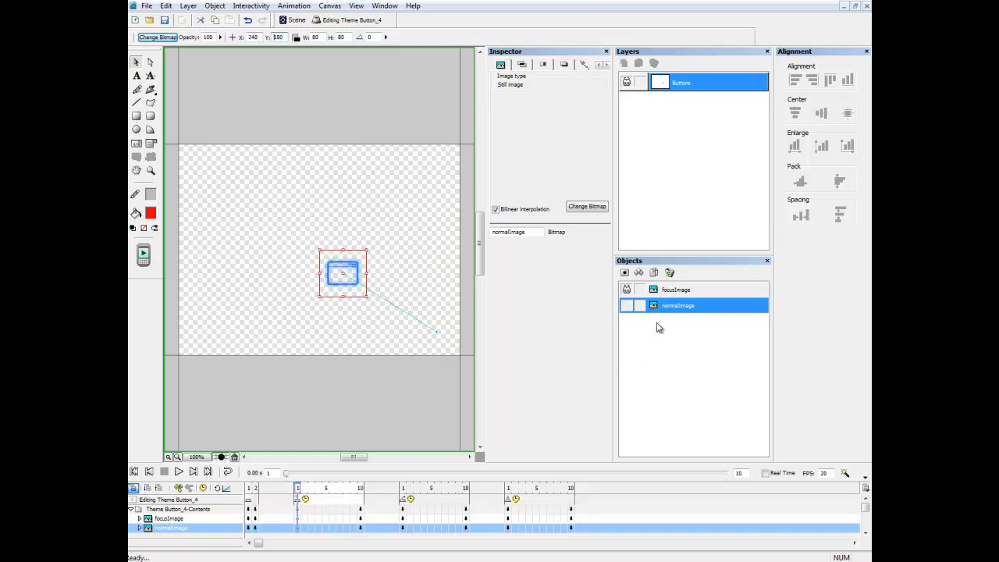
# Start focusImage at X 400, Y 280 on frame 1 of the first sequence.
pyautogui.click(676, 290)
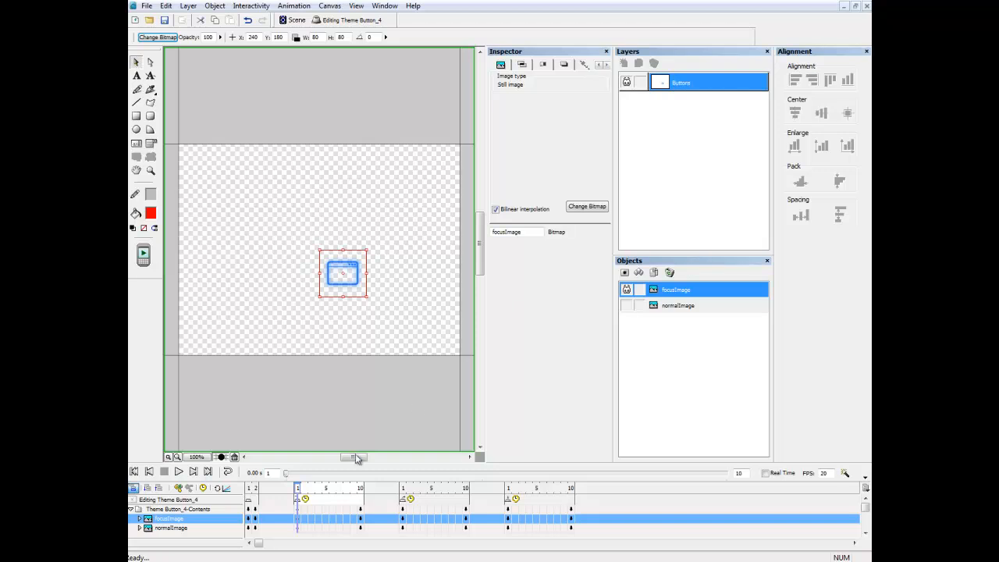
pyautogui.doubleClick(259, 36)
pyautogui.write('400')
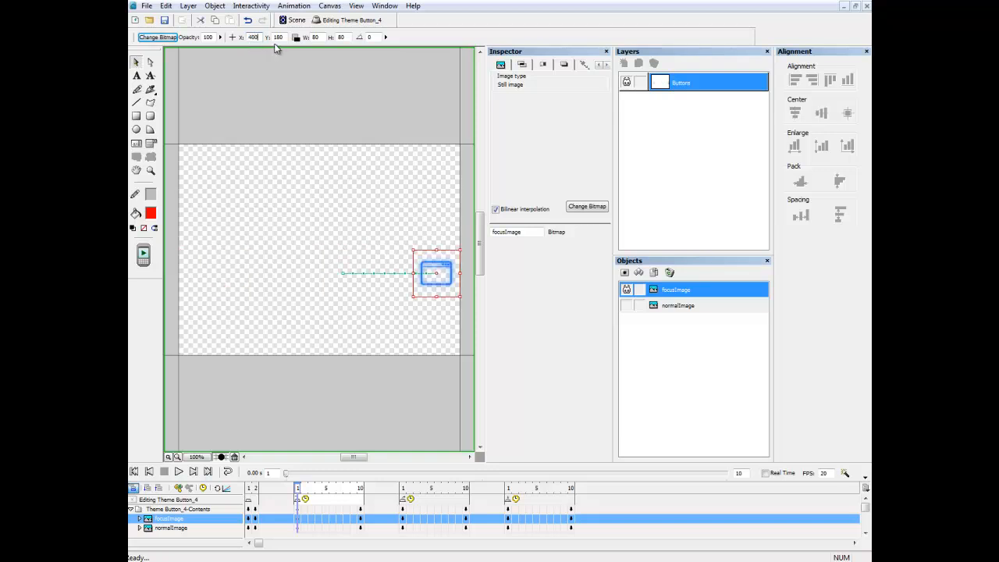
pyautogui.doubleClick(278, 37)
pyautogui.write('280')
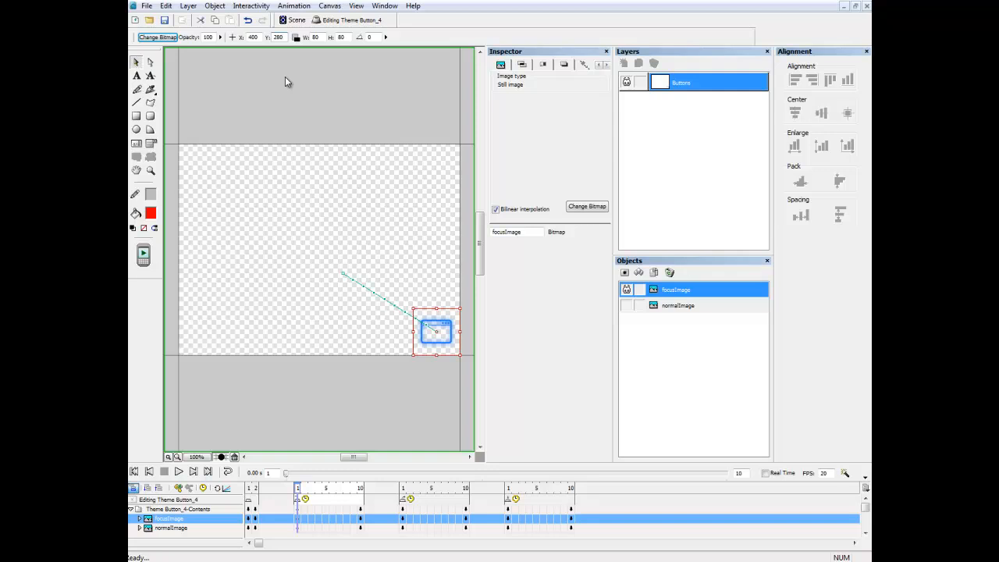
# End focusImage at X 200, Y 100 on frame 10 and scrub to check its path.
pyautogui.click(361, 490)
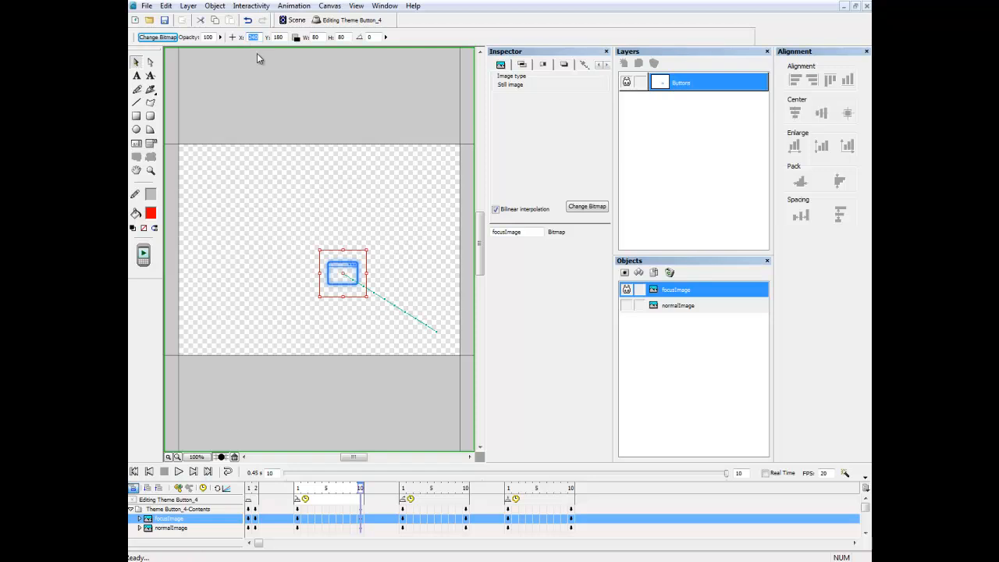
pyautogui.write('200')
pyautogui.moveTo(284, 37); pyautogui.dragTo(260, 37)
pyautogui.write('10')
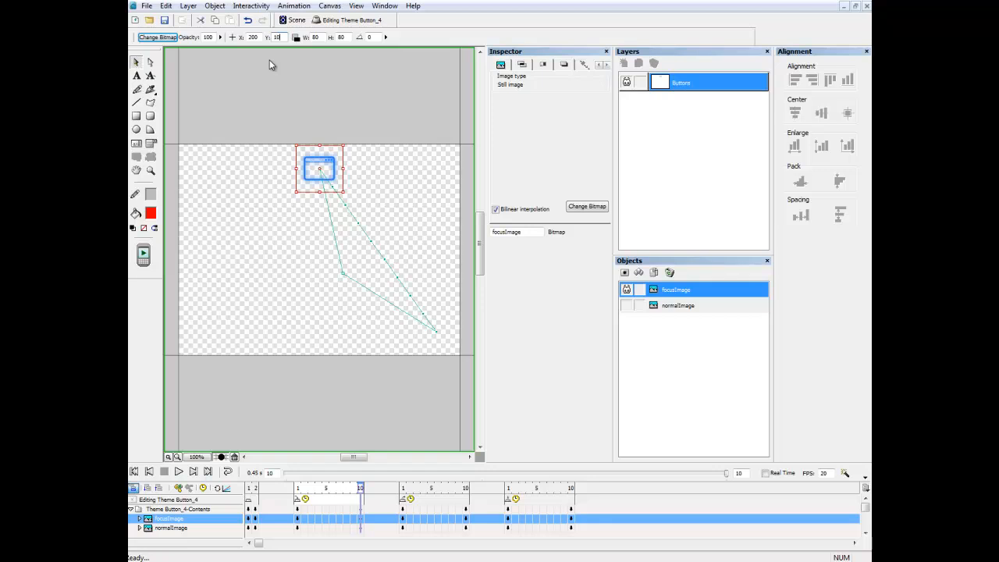
pyautogui.write('0')
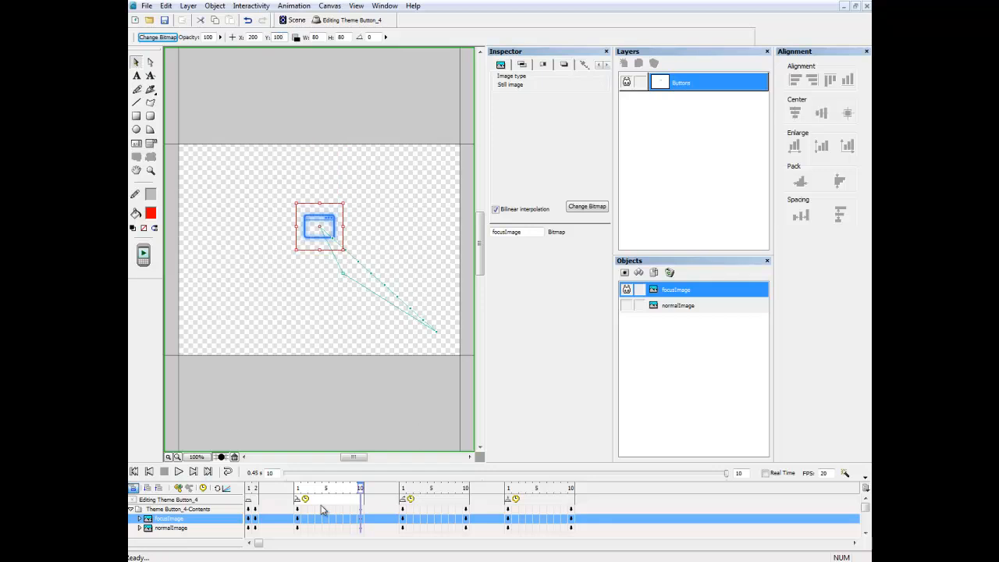
pyautogui.click(299, 488)
pyautogui.click(325, 489)
pyautogui.moveTo(348, 491); pyautogui.dragTo(298, 490)
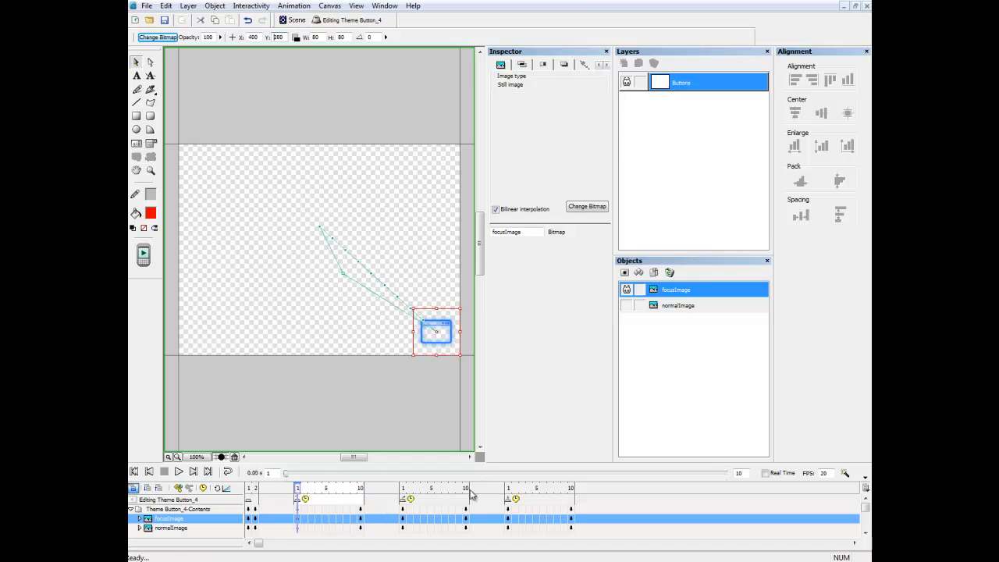
pyautogui.click(402, 488)
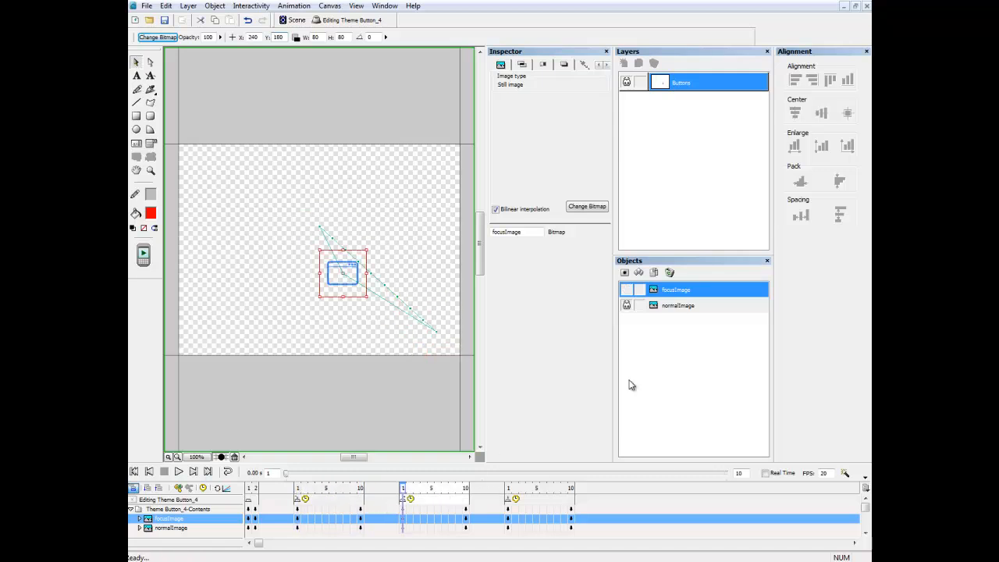
# Start normalImage at X 200, Y 100 on the second sequence's first frame.
pyautogui.click(685, 307)
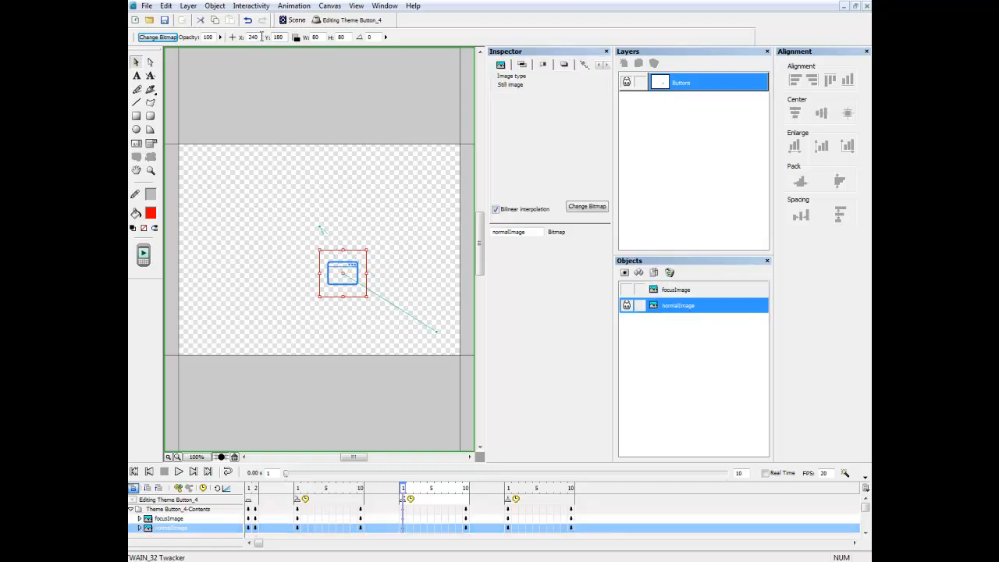
pyautogui.doubleClick(260, 37)
pyautogui.write('200')
pyautogui.doubleClick(286, 36)
pyautogui.write('10')
pyautogui.press('Return')
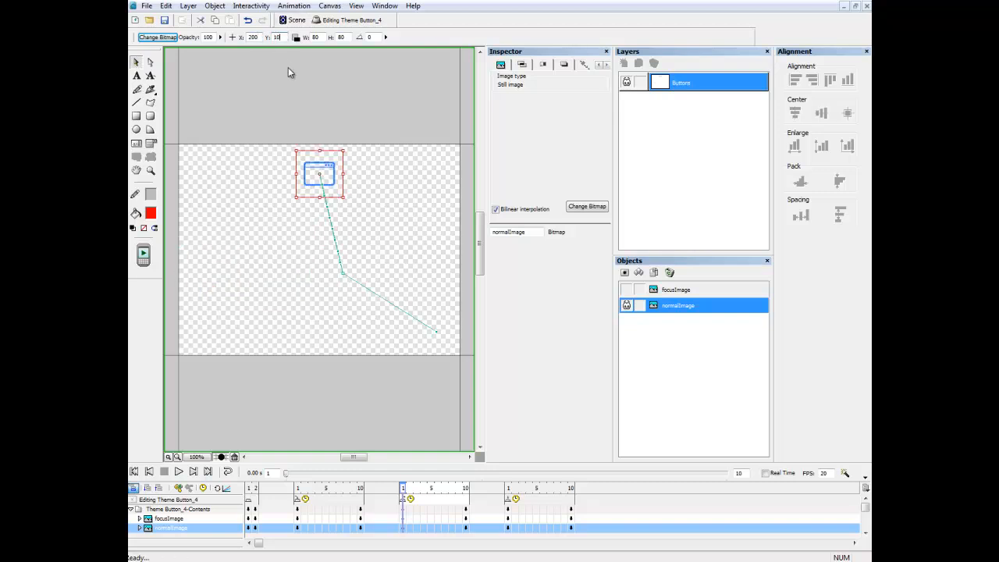
pyautogui.write('0')
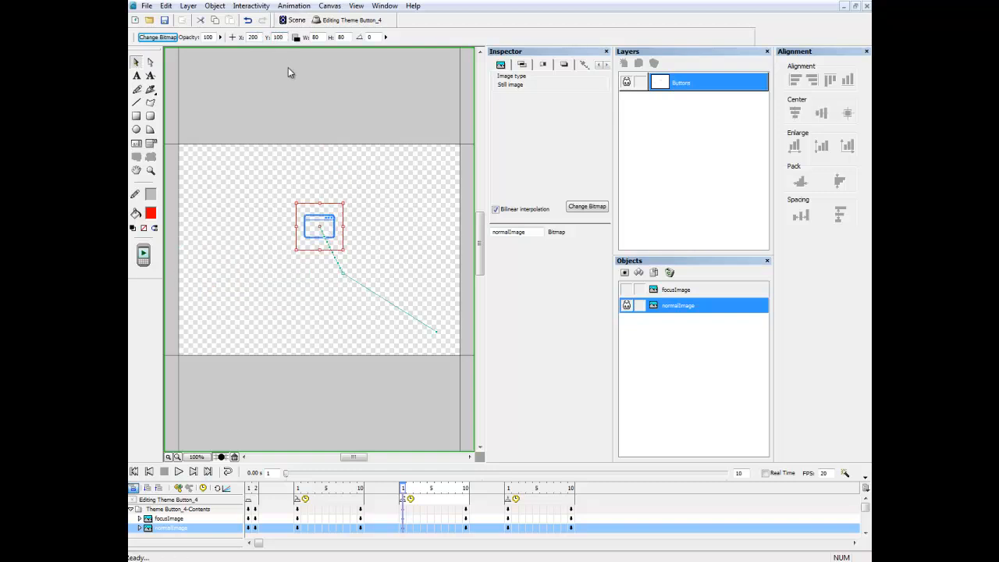
# End normalImage at X 400, Y 280 on frame 10 and preview the motion.
pyautogui.click(466, 488)
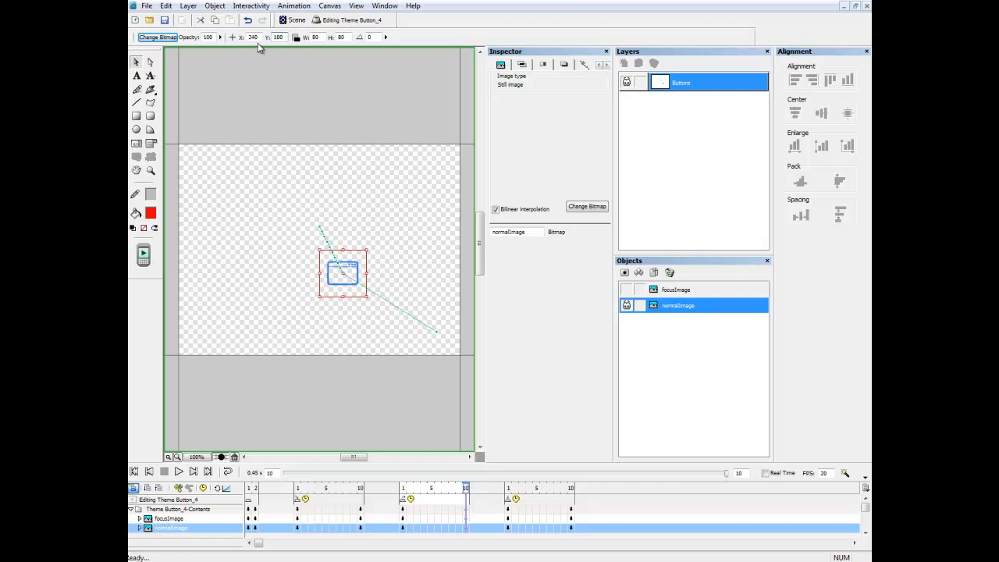
pyautogui.doubleClick(252, 37)
pyautogui.write('400')
pyautogui.press('Tab')
pyautogui.write('28')
pyautogui.press('Return')
pyautogui.write('0')
pyautogui.press('Return')
pyautogui.moveTo(404, 490); pyautogui.dragTo(466, 490)
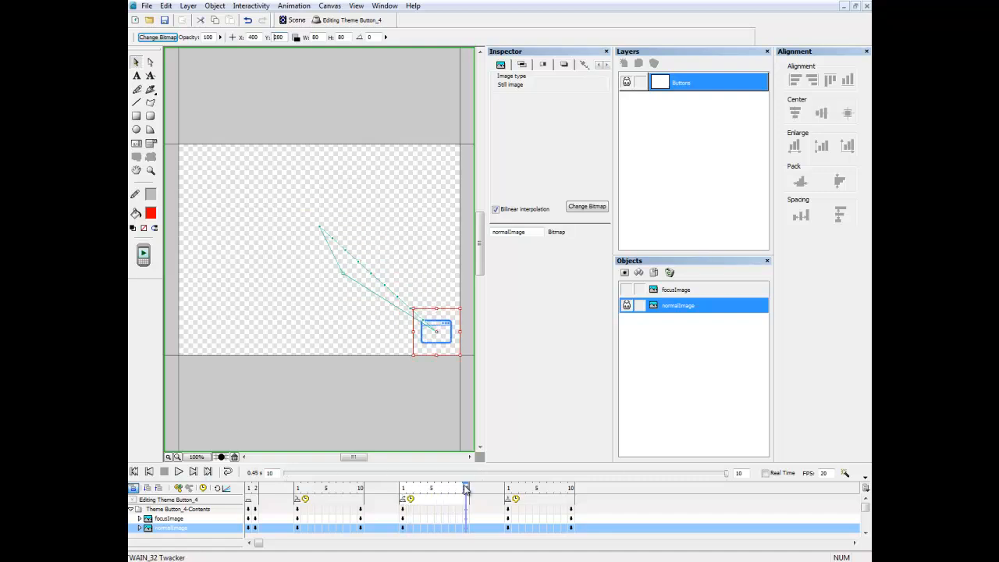
# Change the third sequence's frame count to 2.
pyautogui.click(570, 490)
pyautogui.moveTo(728, 472); pyautogui.dragTo(725, 476)
pyautogui.write('2')
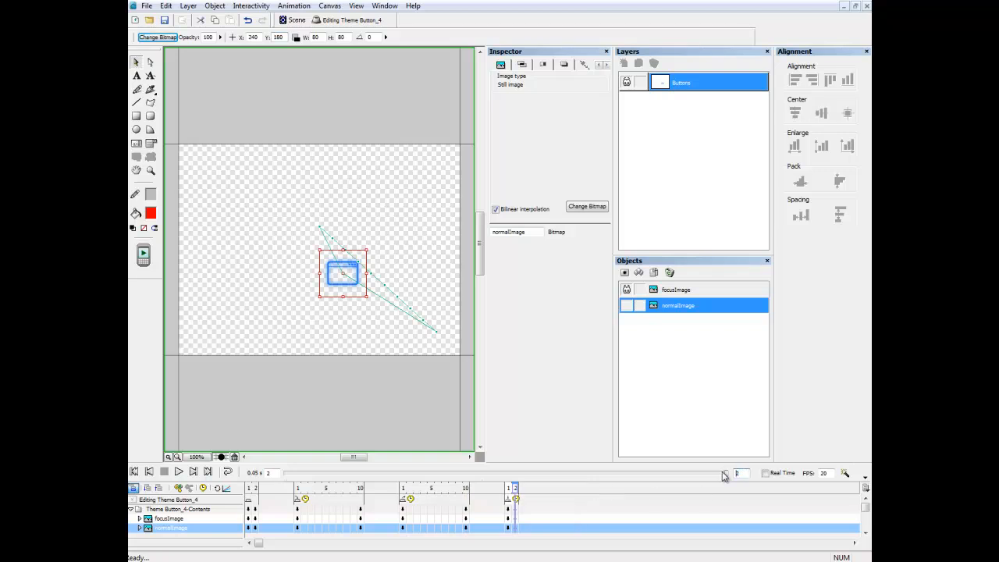
# Set focusImage to X 200, Y 100 on the last sequence's first frame.
pyautogui.click(689, 290)
pyautogui.click(509, 488)
pyautogui.doubleClick(253, 37)
pyautogui.write('200')
pyautogui.doubleClick(278, 37)
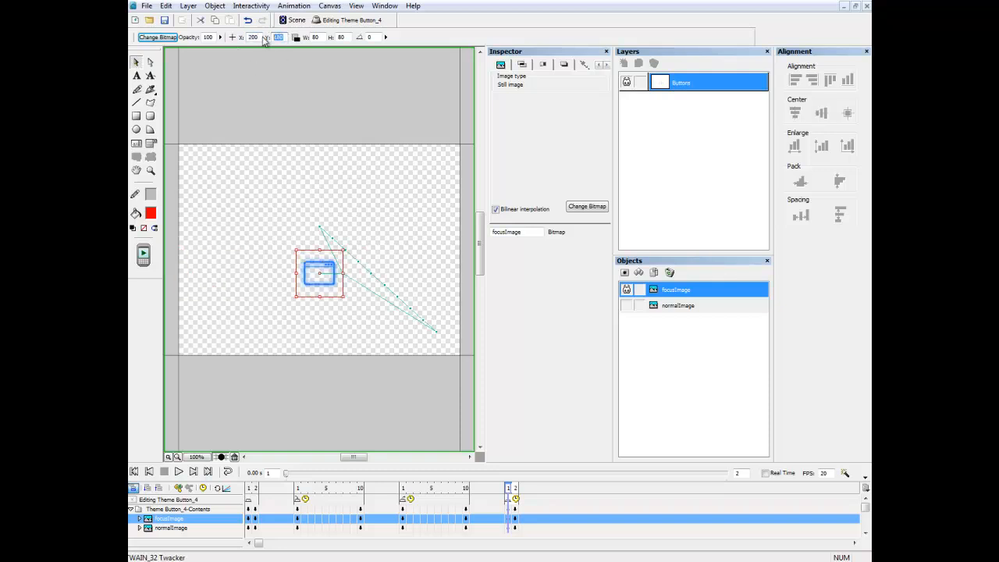
pyautogui.write('100')
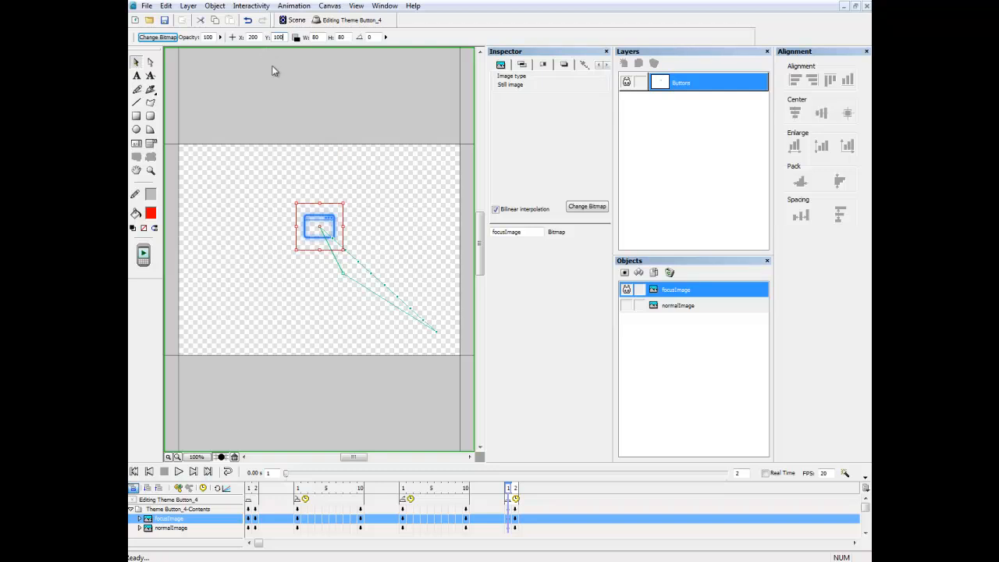
# Set focusImage to X 200, Y 100 on frame 2, then return to the main scene.
pyautogui.click(515, 488)
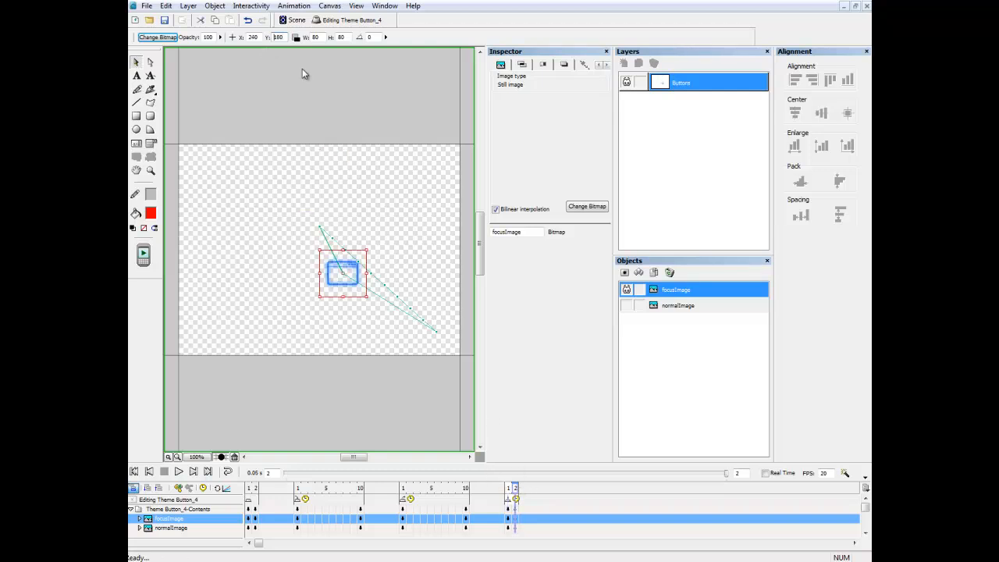
pyautogui.doubleClick(254, 37)
pyautogui.write('200')
pyautogui.doubleClick(278, 36)
pyautogui.write('100')
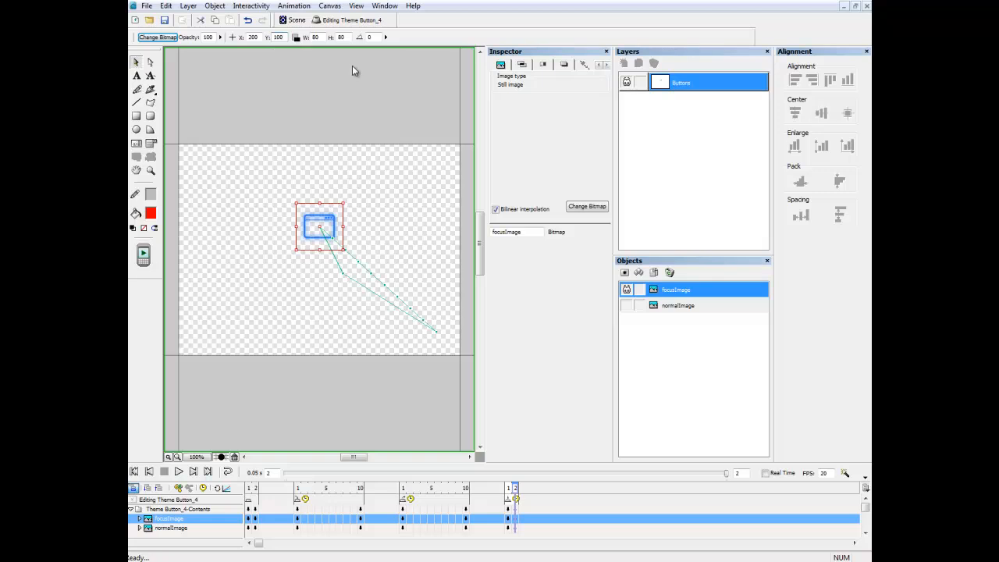
pyautogui.click(297, 21)
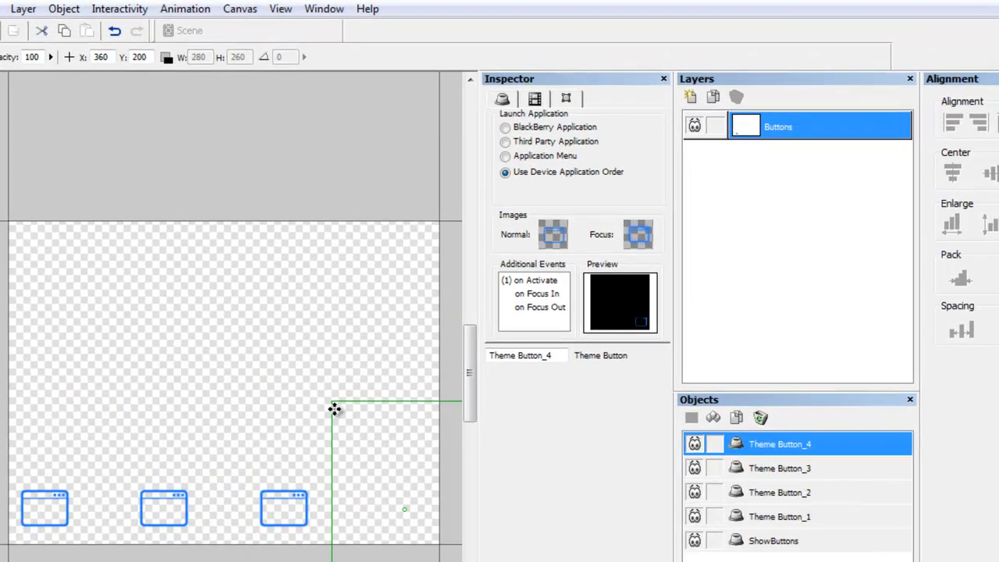
# Drag Theme Button_4 into the bottom row beside the other three buttons and deselect it.
pyautogui.moveTo(351, 427); pyautogui.dragTo(203, 330)
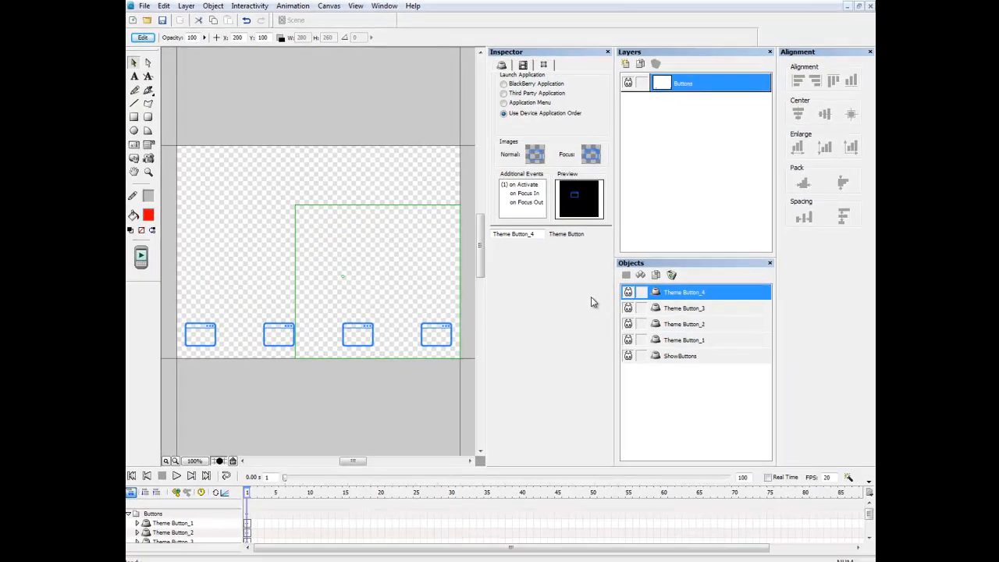
pyautogui.click(352, 107)
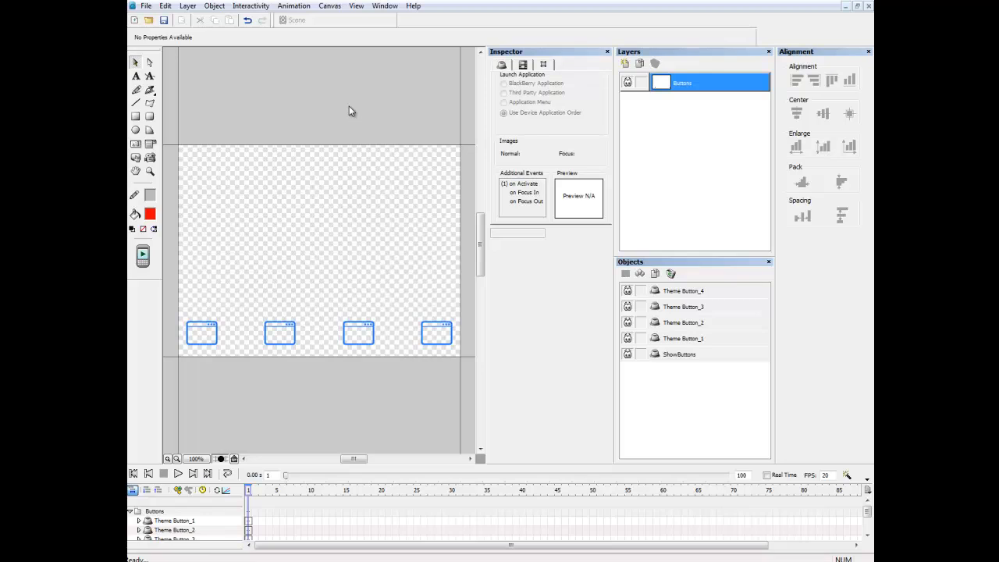
pyautogui.click(147, 7)
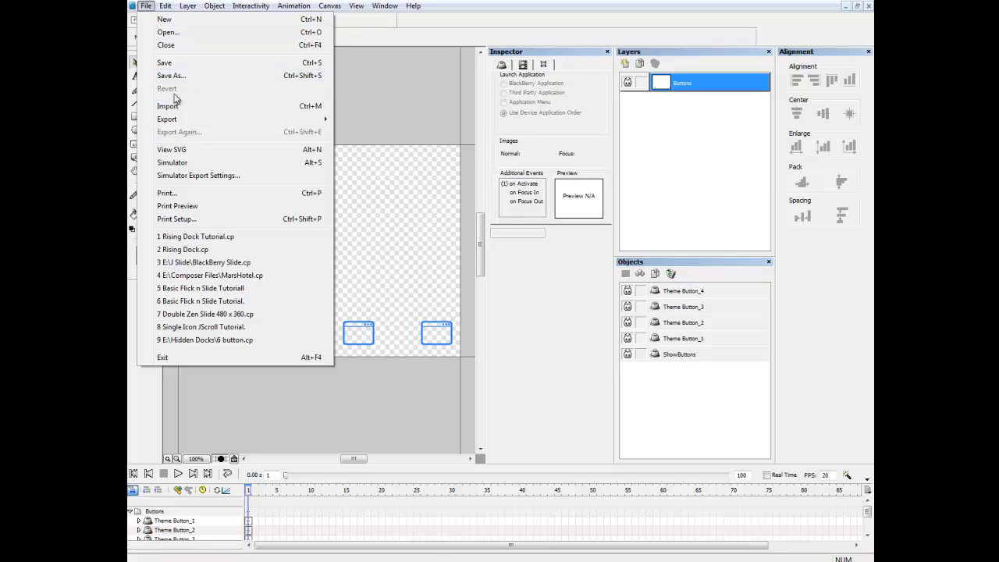
# Save the theme as the Composer document Rising Dock Tutorial.cp.
pyautogui.click(176, 76)
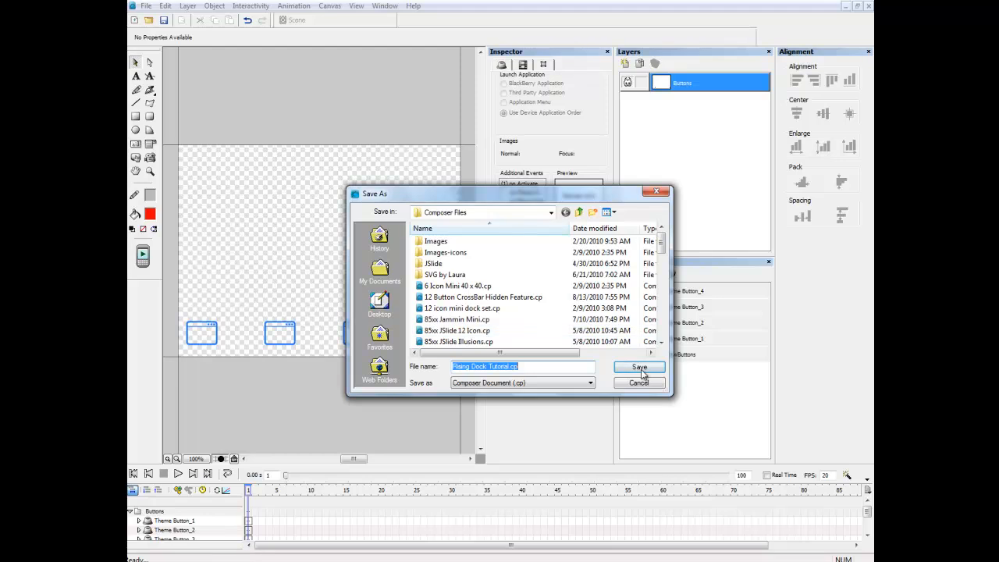
pyautogui.click(642, 374)
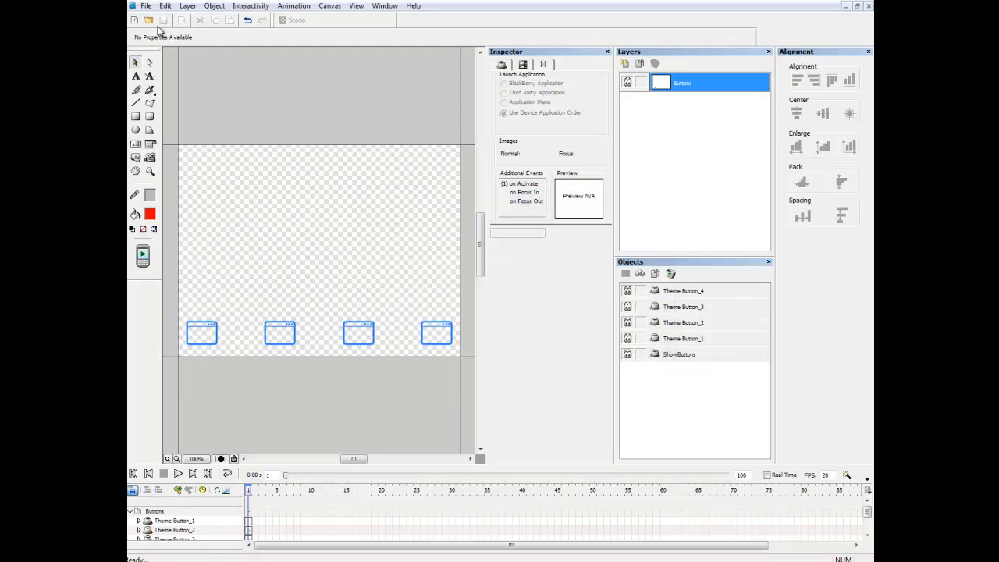
pyautogui.click(146, 5)
# Export the theme to SVG as Rising Dock Tutorial.svg, then save the project again.
pyautogui.moveTo(167, 121)
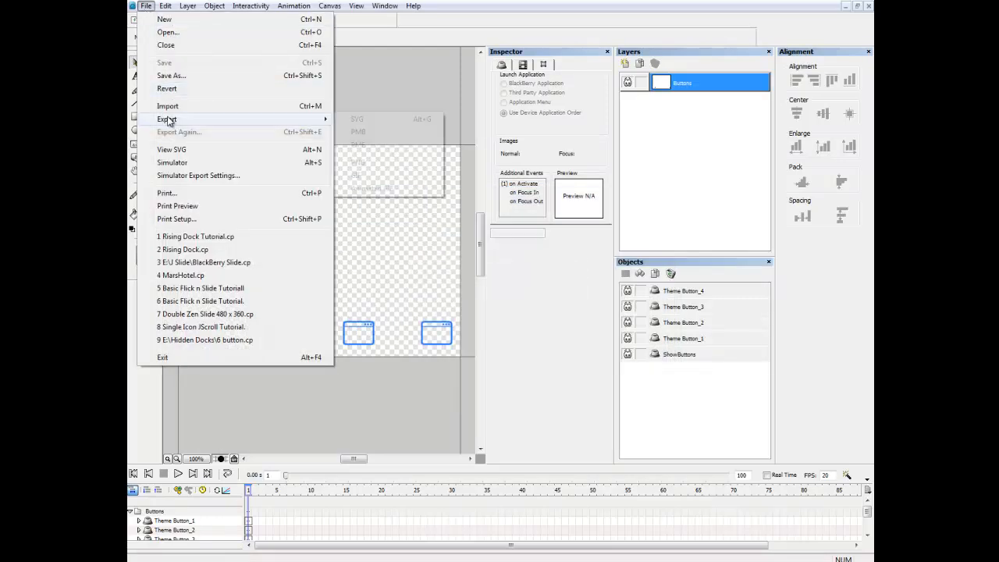
pyautogui.click(351, 119)
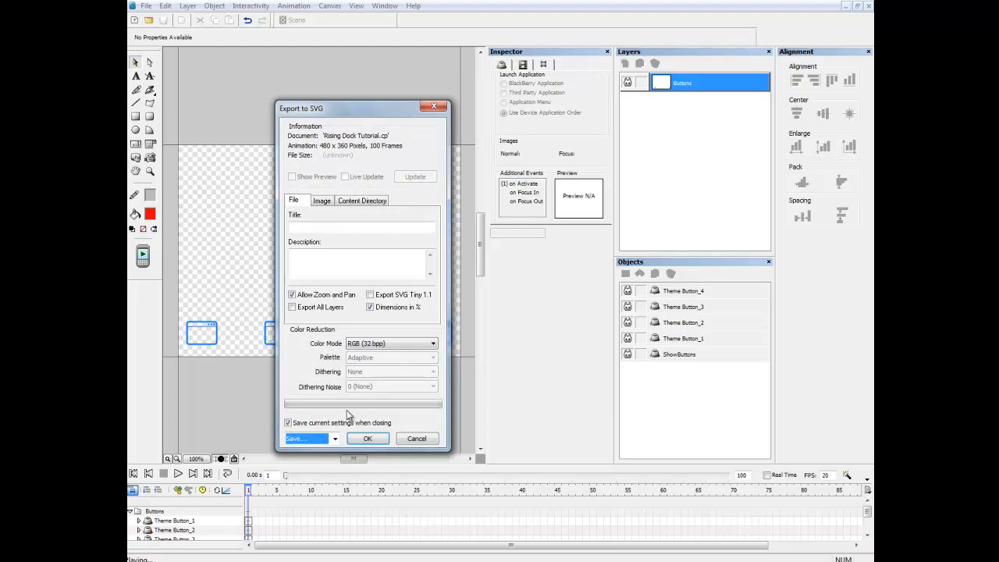
pyautogui.click(368, 437)
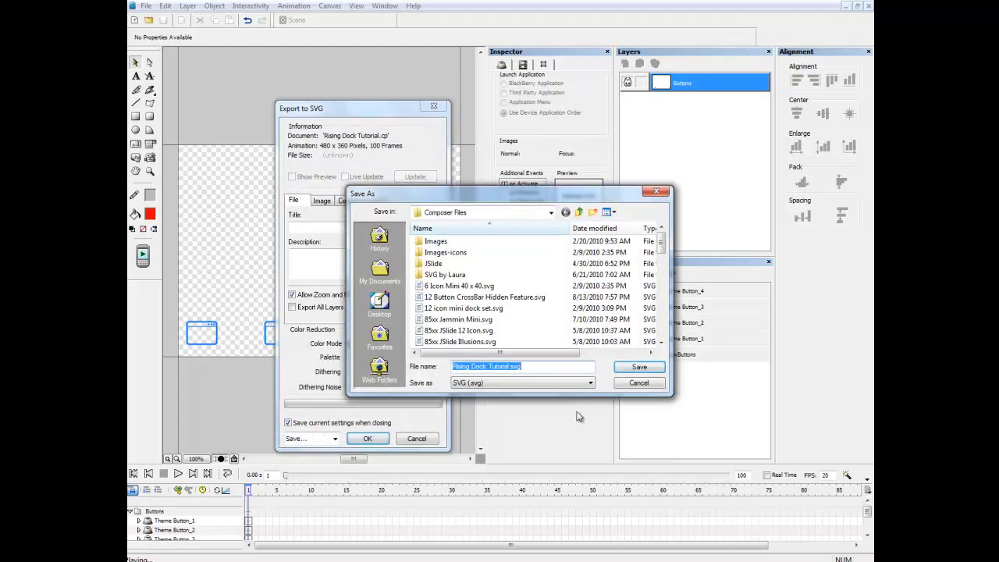
pyautogui.click(637, 367)
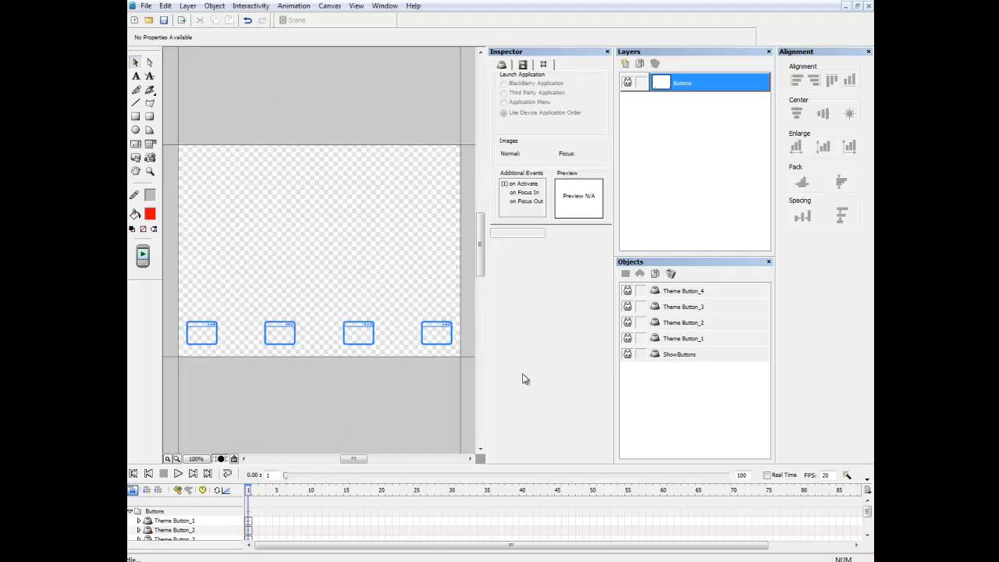
pyautogui.click(164, 22)
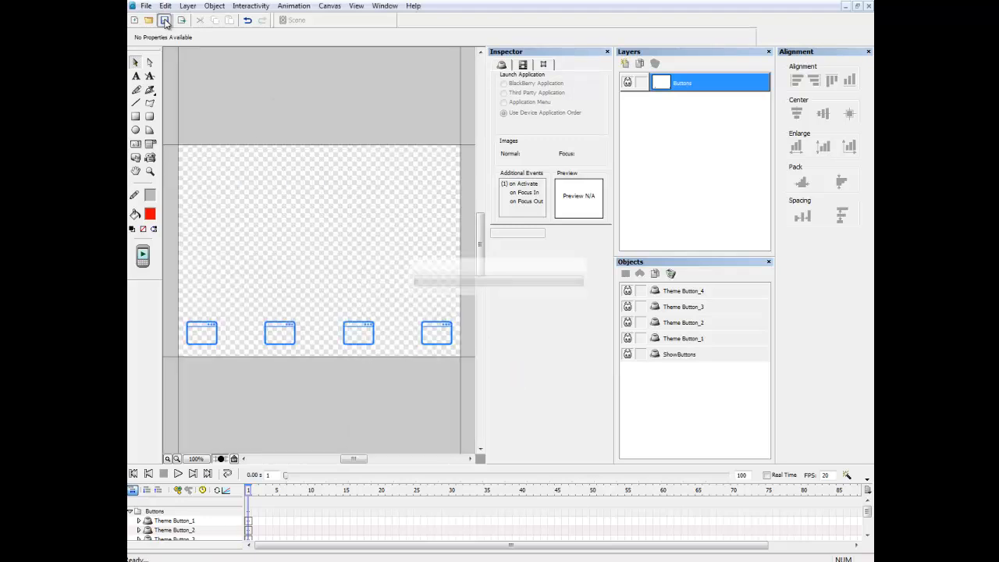